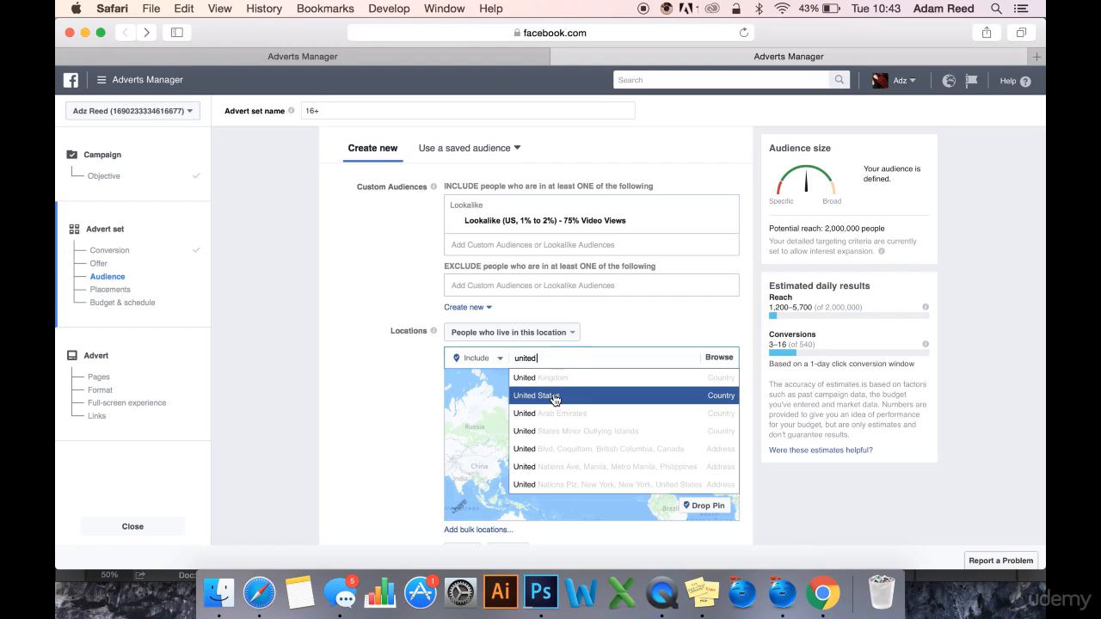
# Set the United States as the advert set's audience location
pyautogui.click(554, 398)
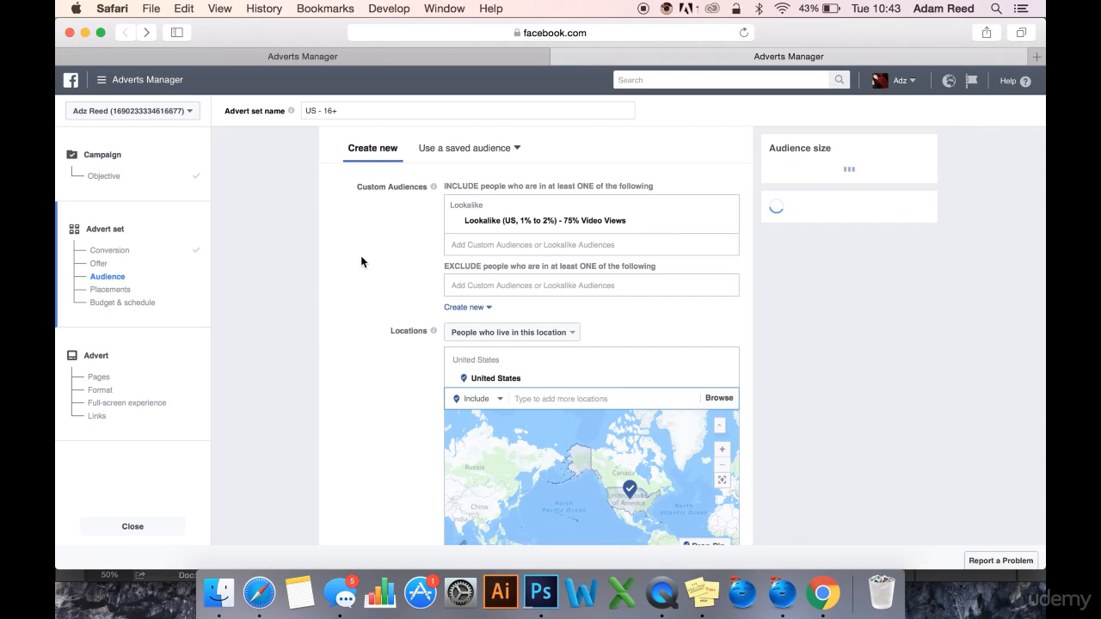
pyautogui.scroll(-10, 369, 375)
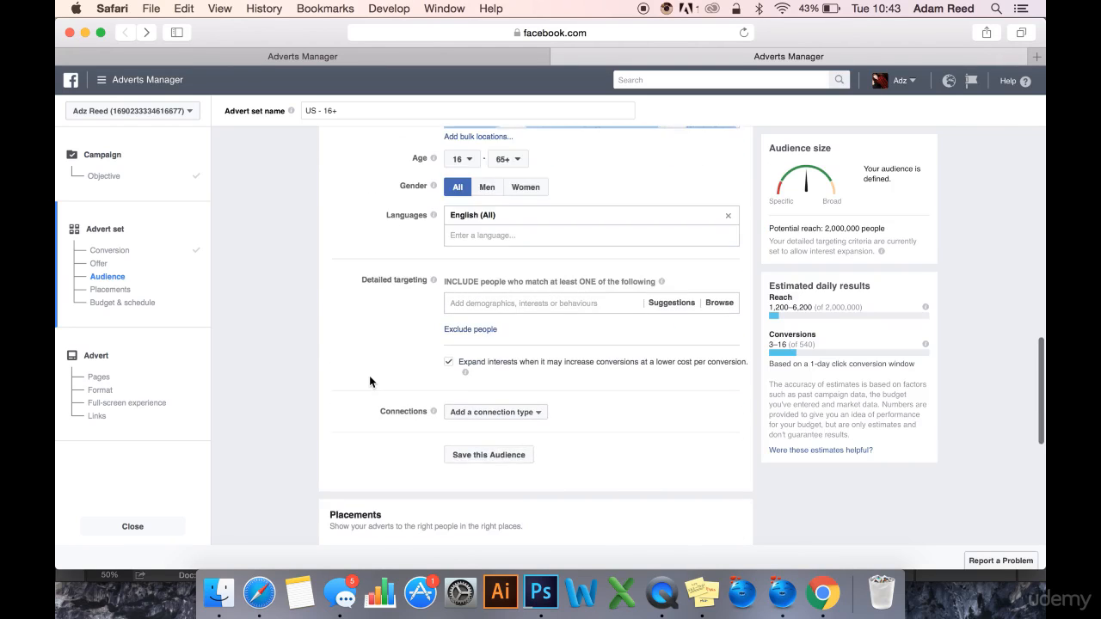
pyautogui.scroll(-3, 369, 381)
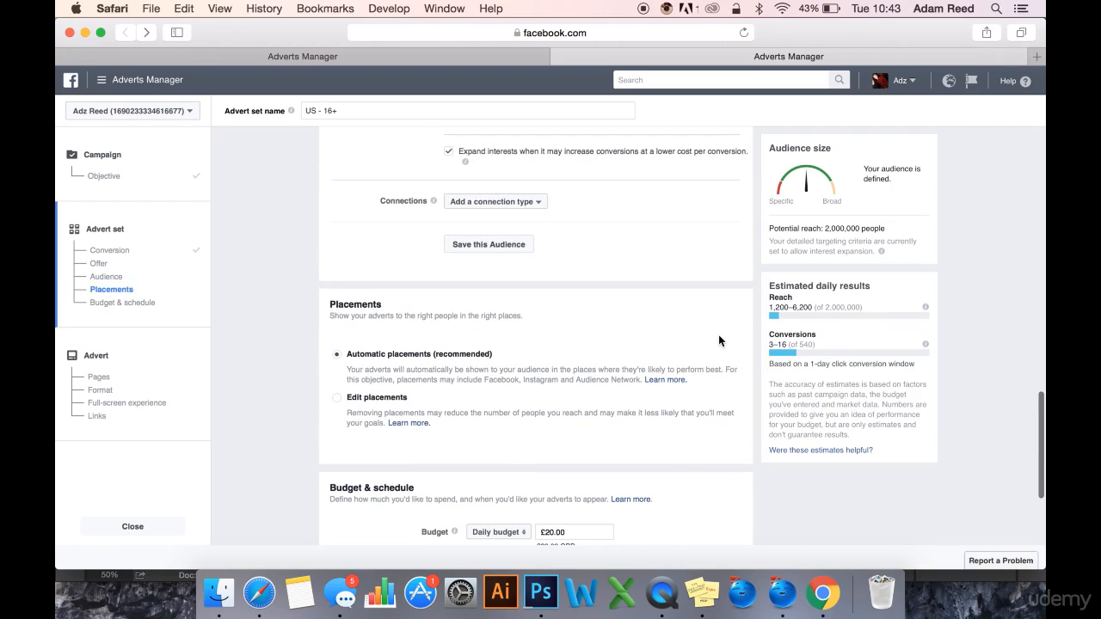
pyautogui.scroll(-3, 710, 374)
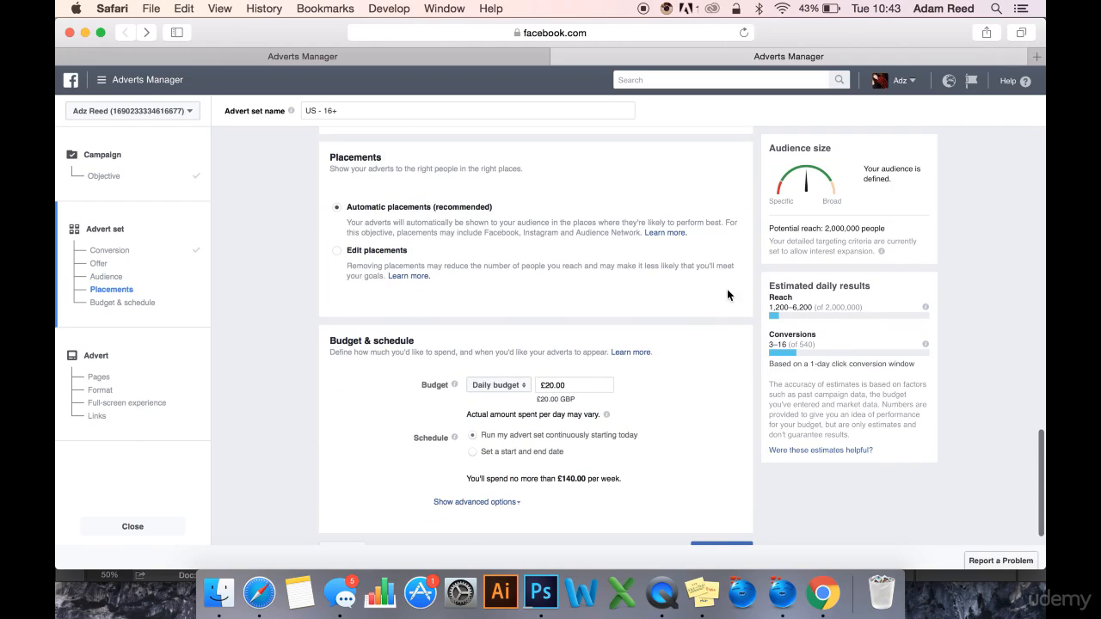
pyautogui.scroll(8, 754, 298)
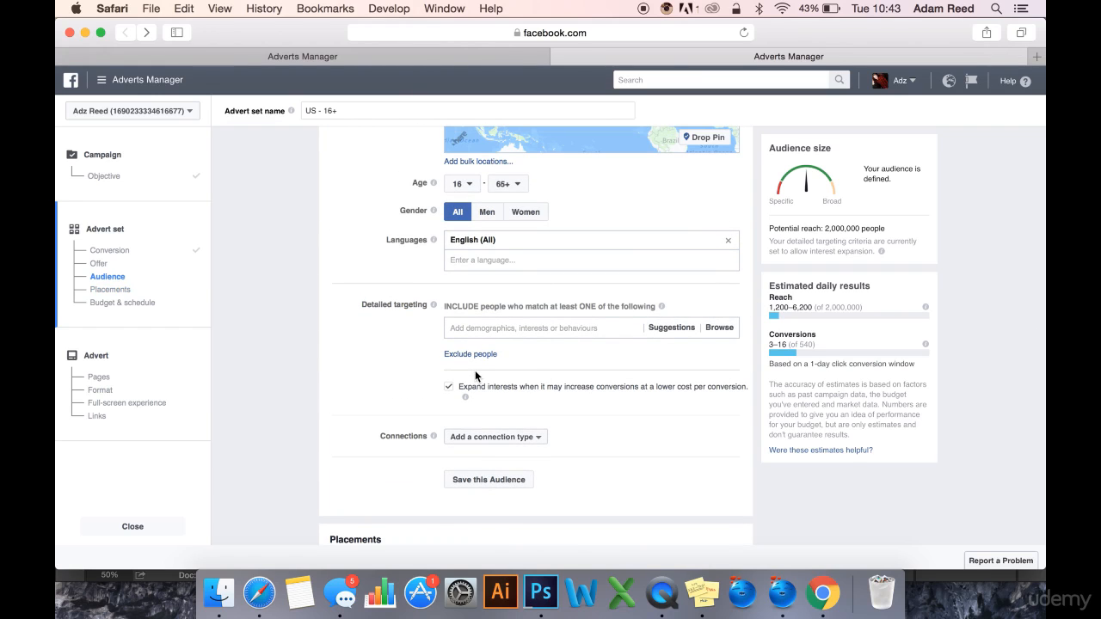
pyautogui.scroll(1, 516, 336)
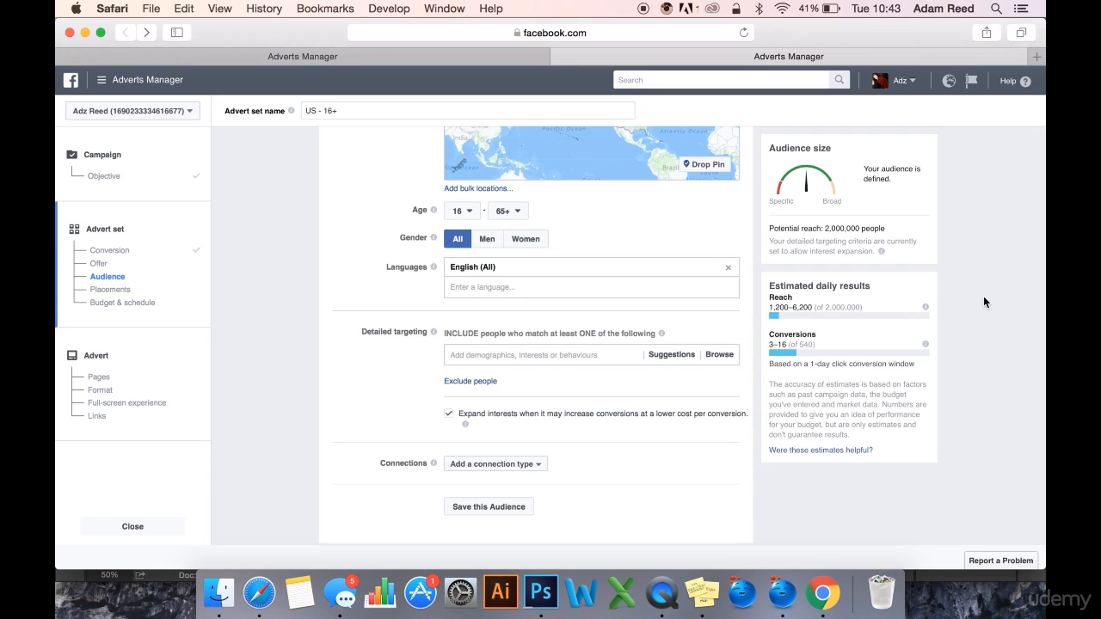
# Examine the audience's potential reach and the suggested interests offered for detailed targeting
pyautogui.moveTo(888, 229); pyautogui.dragTo(823, 228)
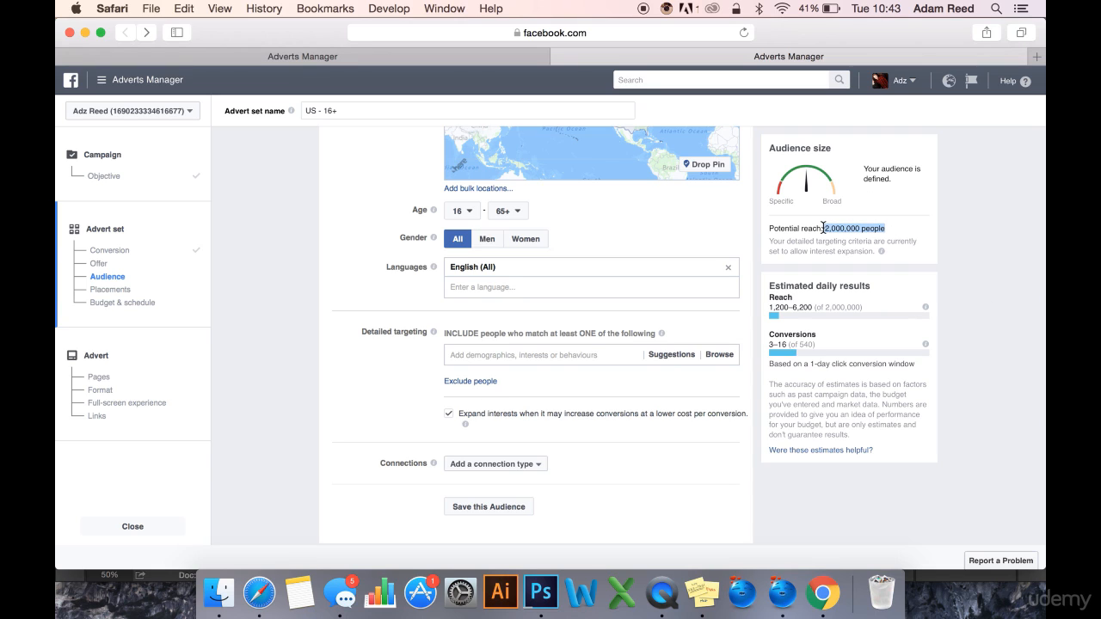
pyautogui.click(856, 227)
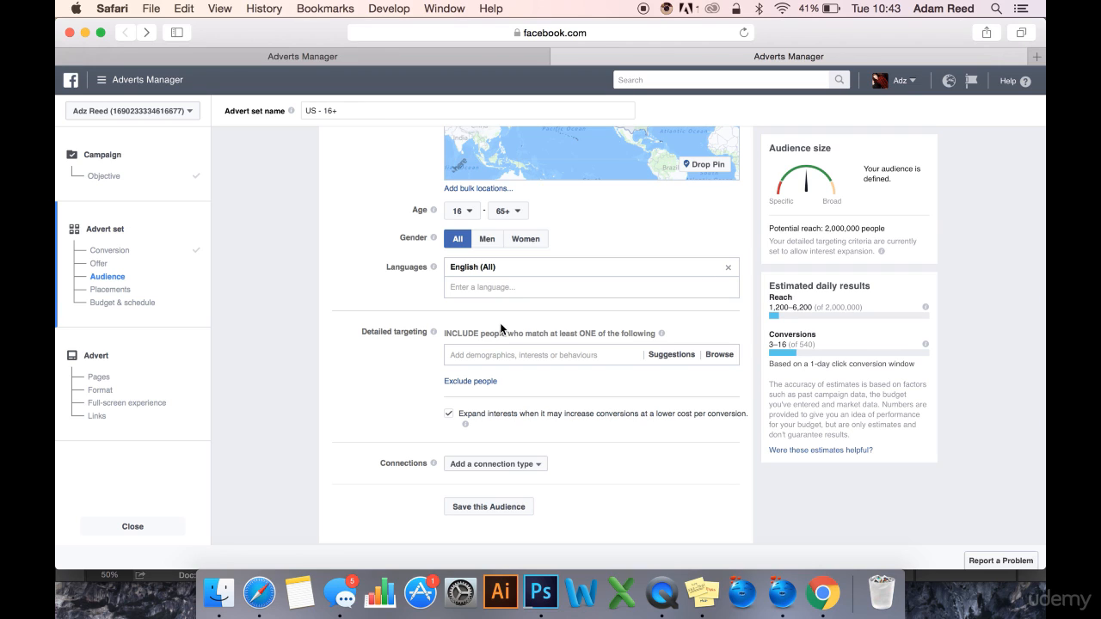
pyautogui.click(518, 354)
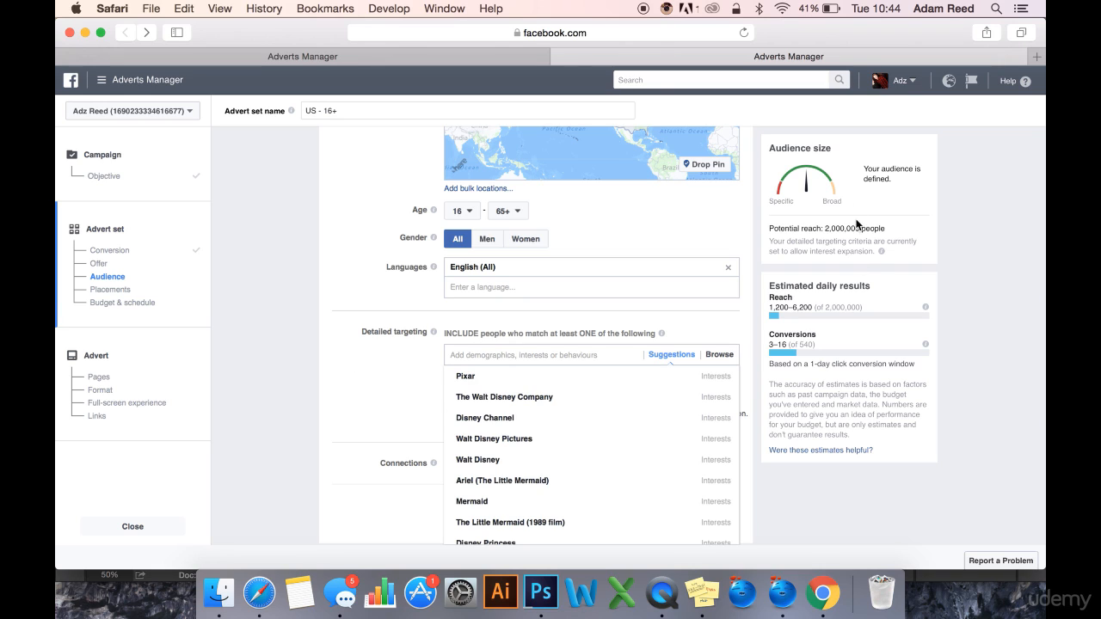
pyautogui.moveTo(860, 228); pyautogui.dragTo(819, 228)
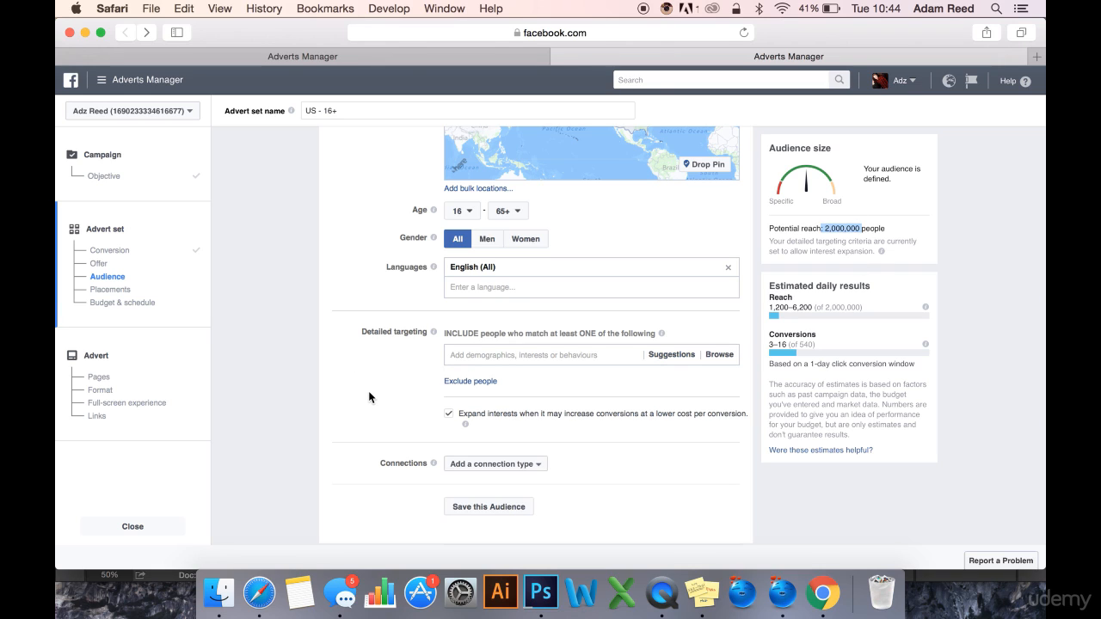
pyautogui.click(534, 353)
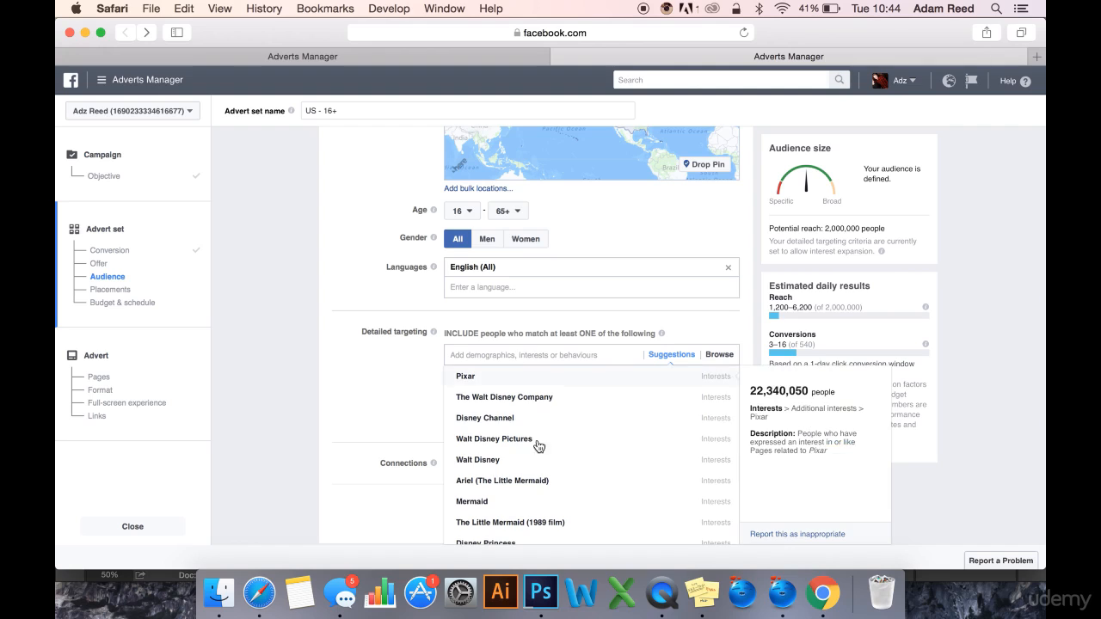
pyautogui.click(394, 251)
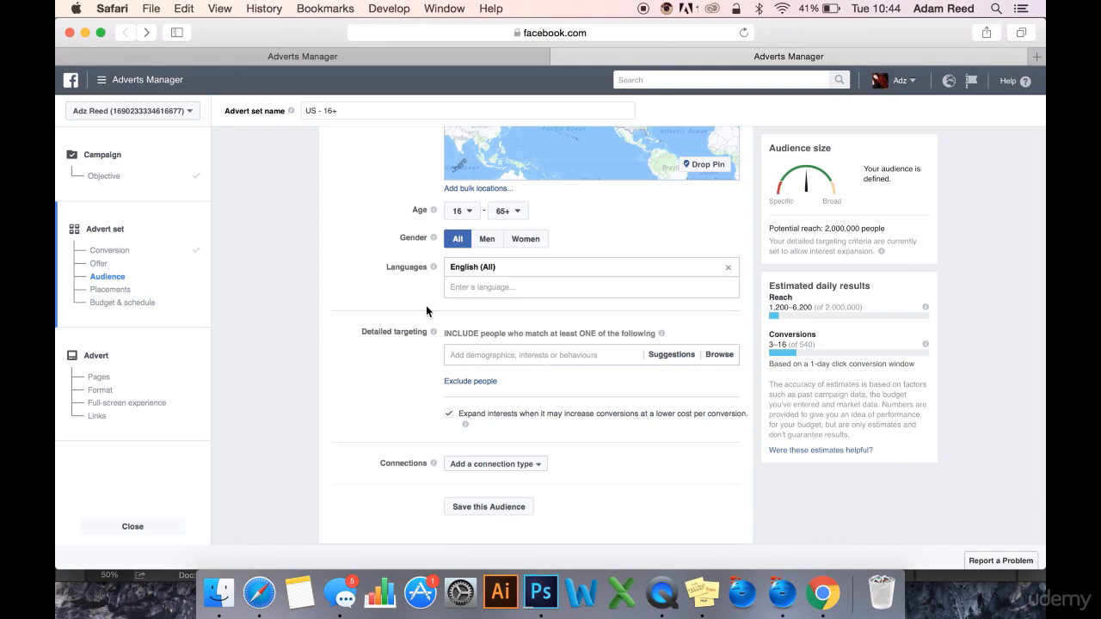
pyautogui.click(538, 358)
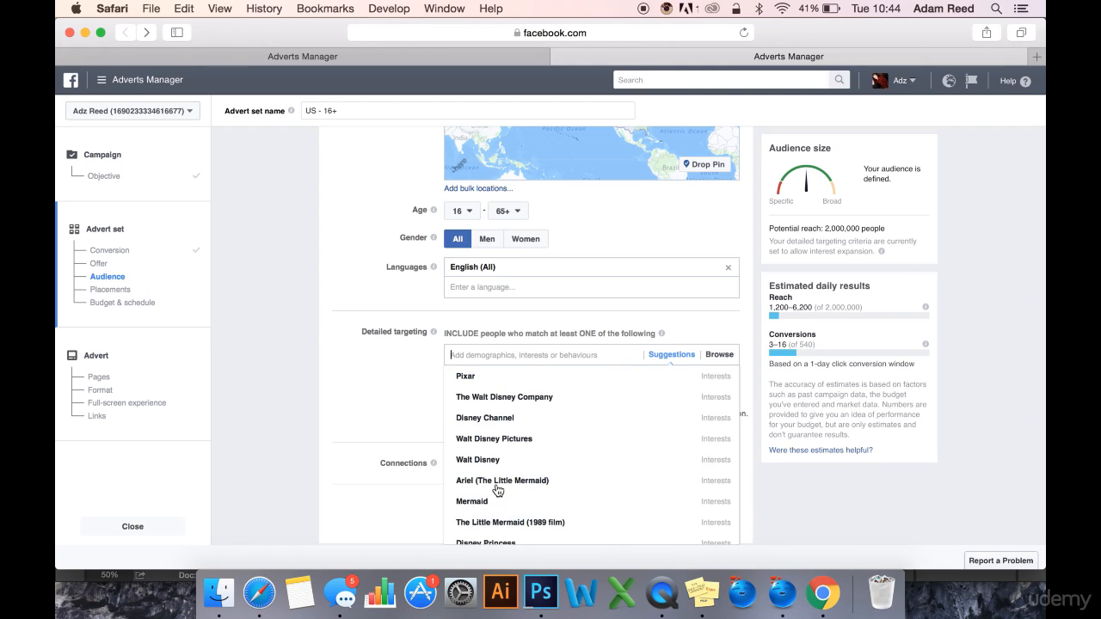
pyautogui.click(357, 385)
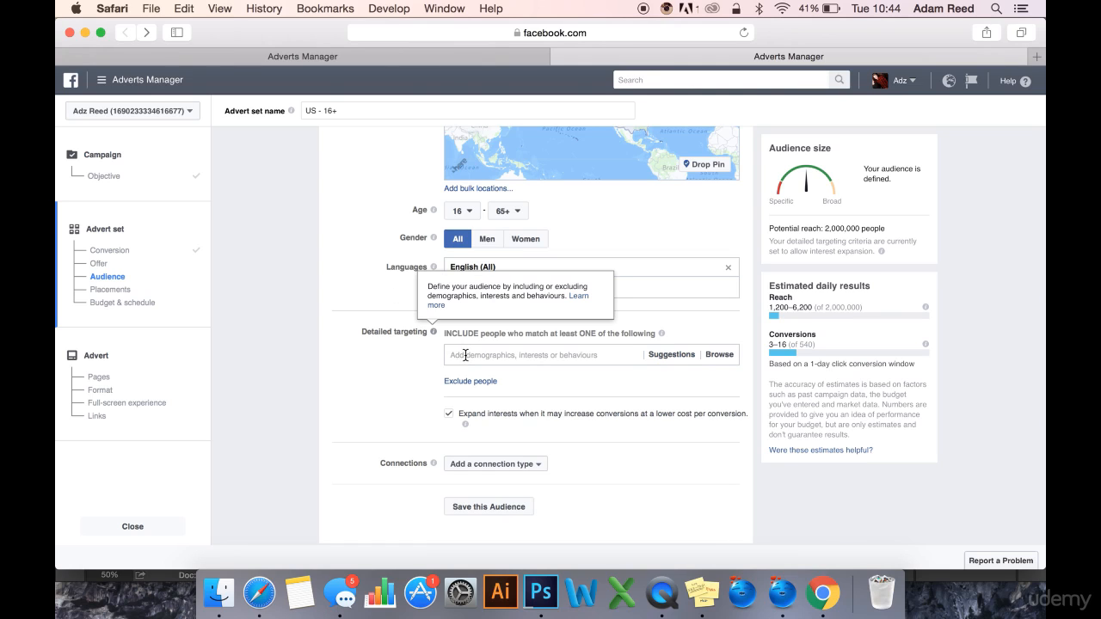
# Review the audience's lookalike source, location, age, gender, language and detailed targeting settings
pyautogui.scroll(5, 390, 191)
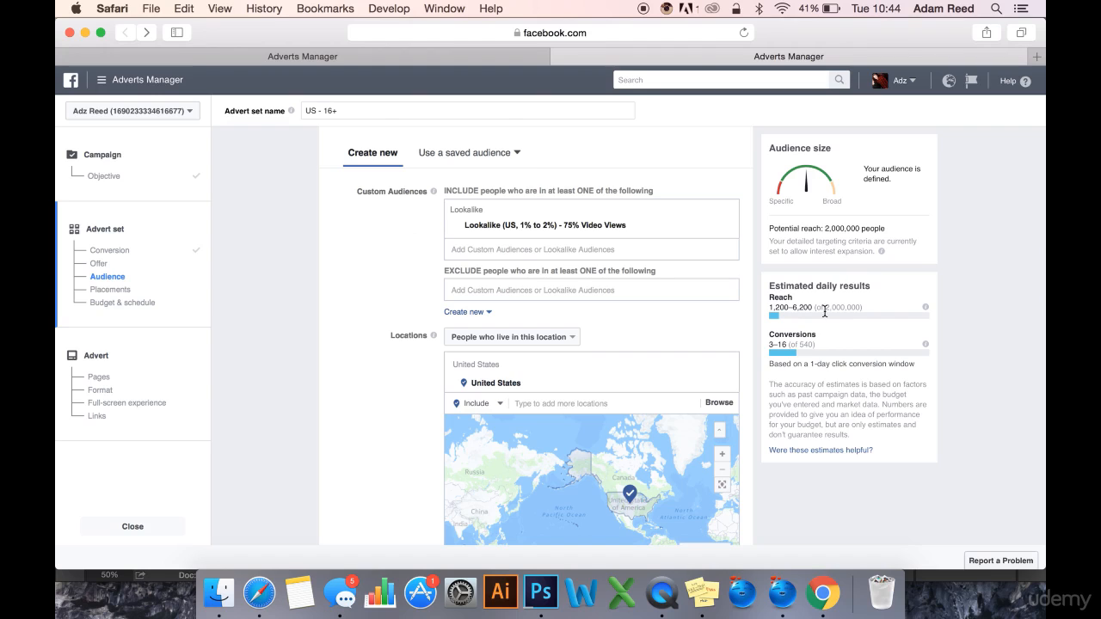
pyautogui.scroll(-10, 387, 324)
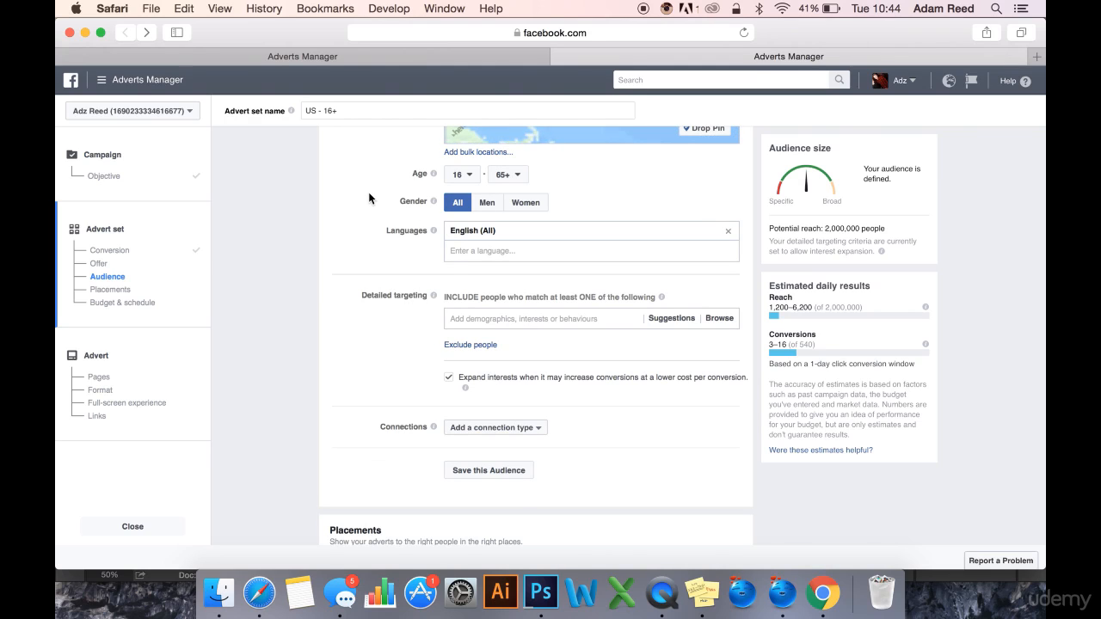
pyautogui.scroll(3, 369, 194)
pyautogui.scroll(2, 368, 192)
pyautogui.scroll(-5, 373, 366)
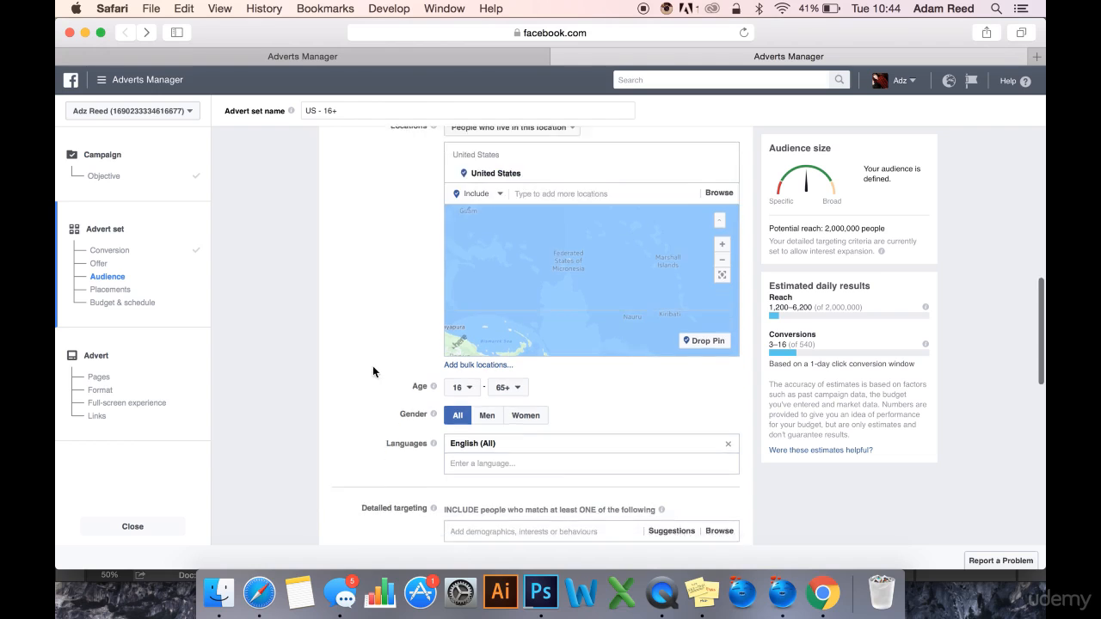
pyautogui.scroll(-3, 372, 371)
pyautogui.scroll(2, 542, 210)
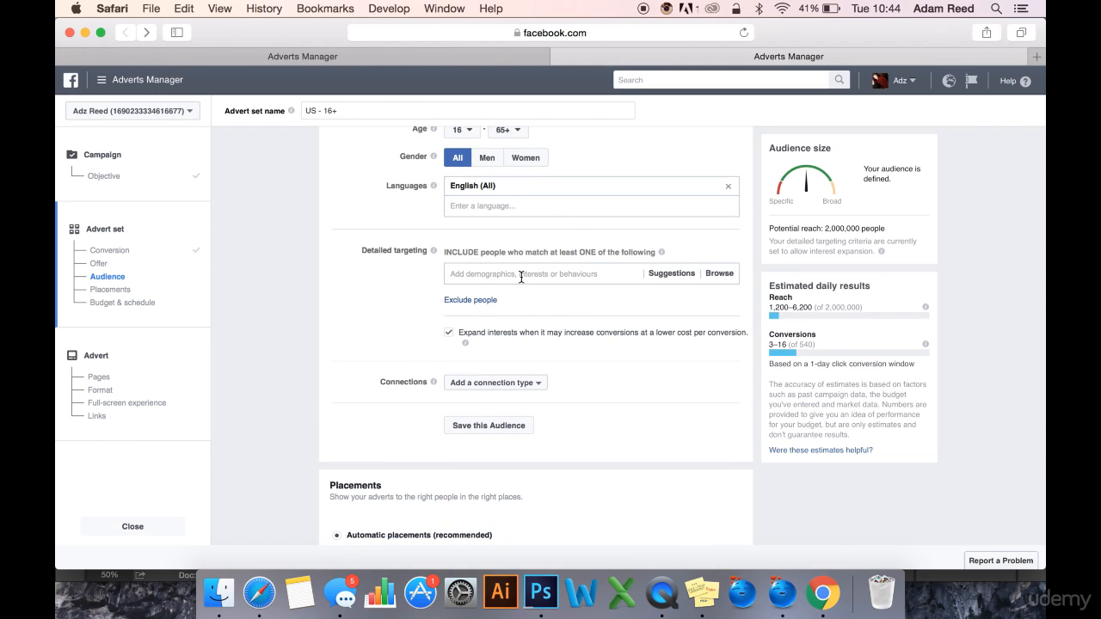
# Add the suggested interests Pixar, The Walt Disney Company, Walt Disney and Disney Channel to the included detailed targeting
pyautogui.moveTo(862, 226); pyautogui.dragTo(825, 226)
pyautogui.click(660, 305)
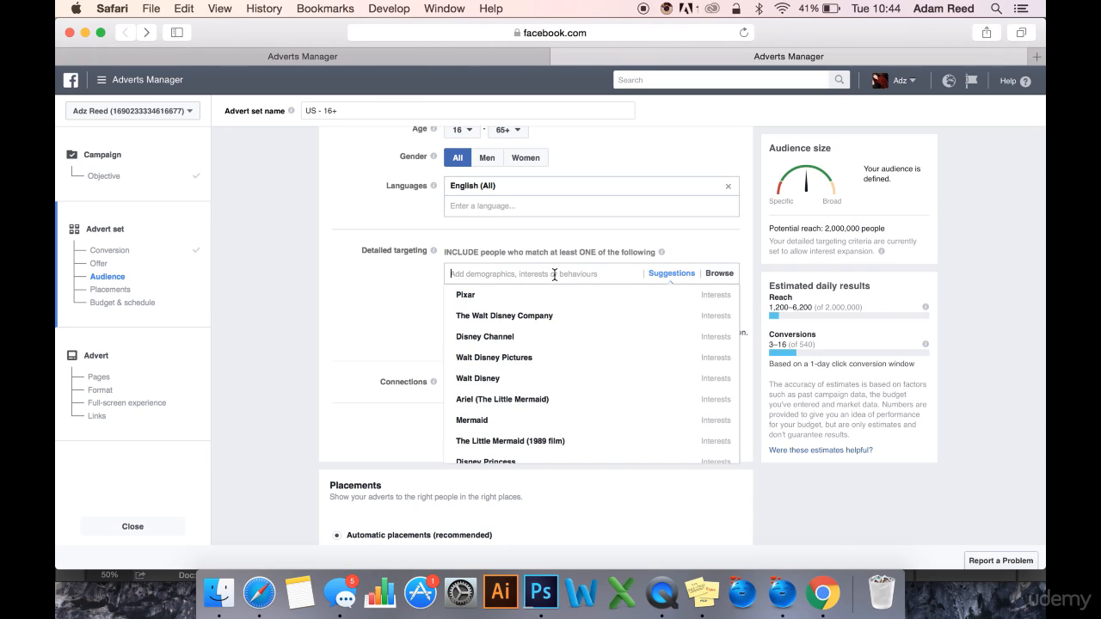
pyautogui.click(534, 298)
pyautogui.moveTo(516, 345)
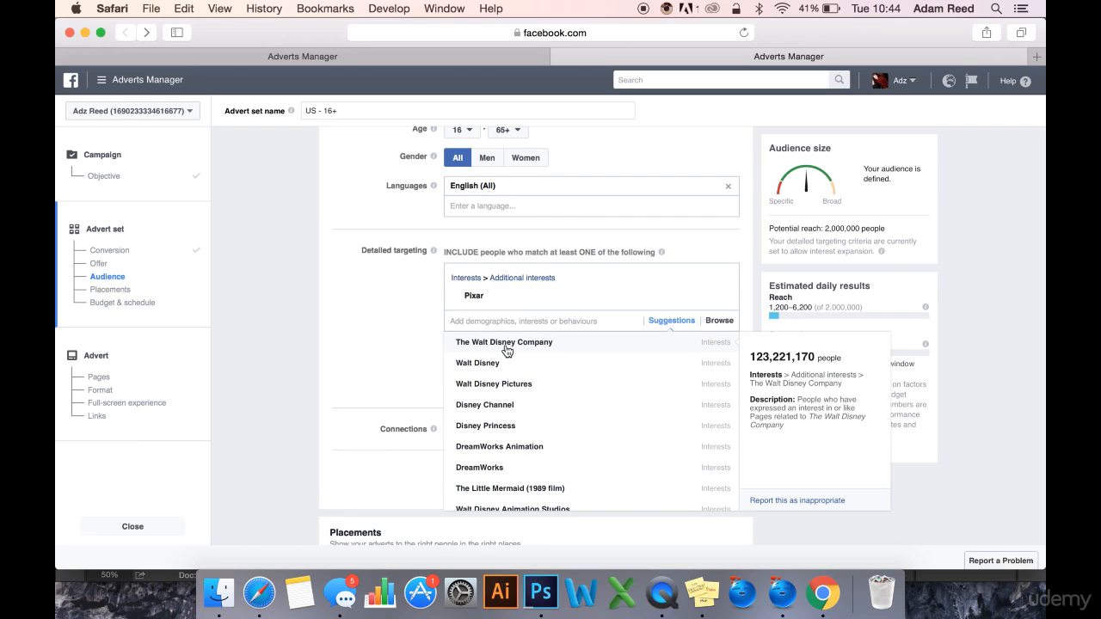
pyautogui.click(492, 351)
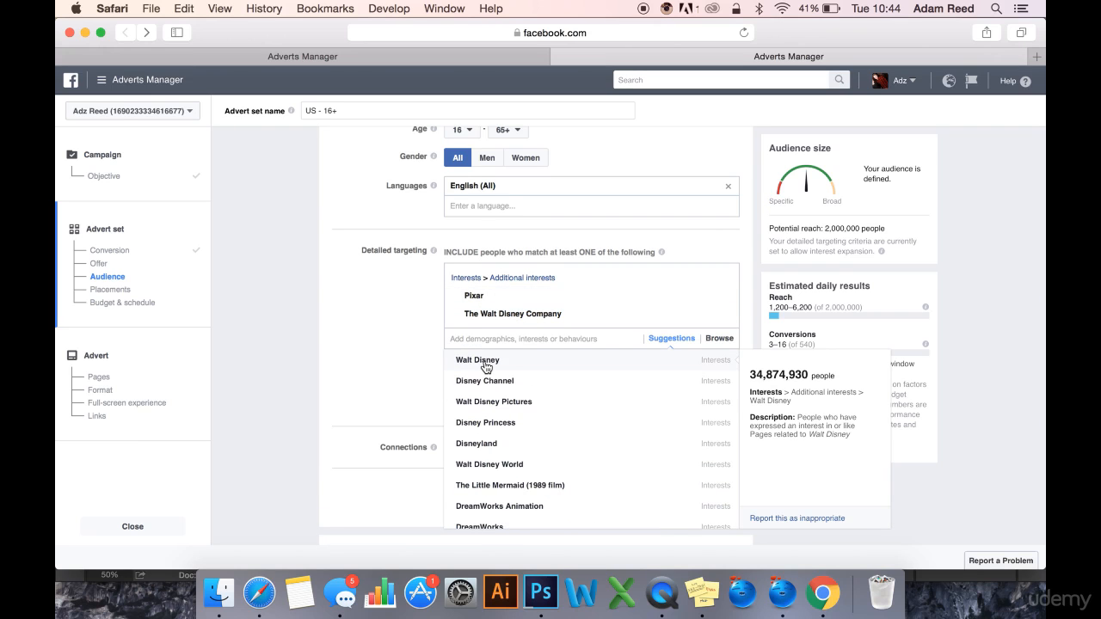
pyautogui.click(486, 365)
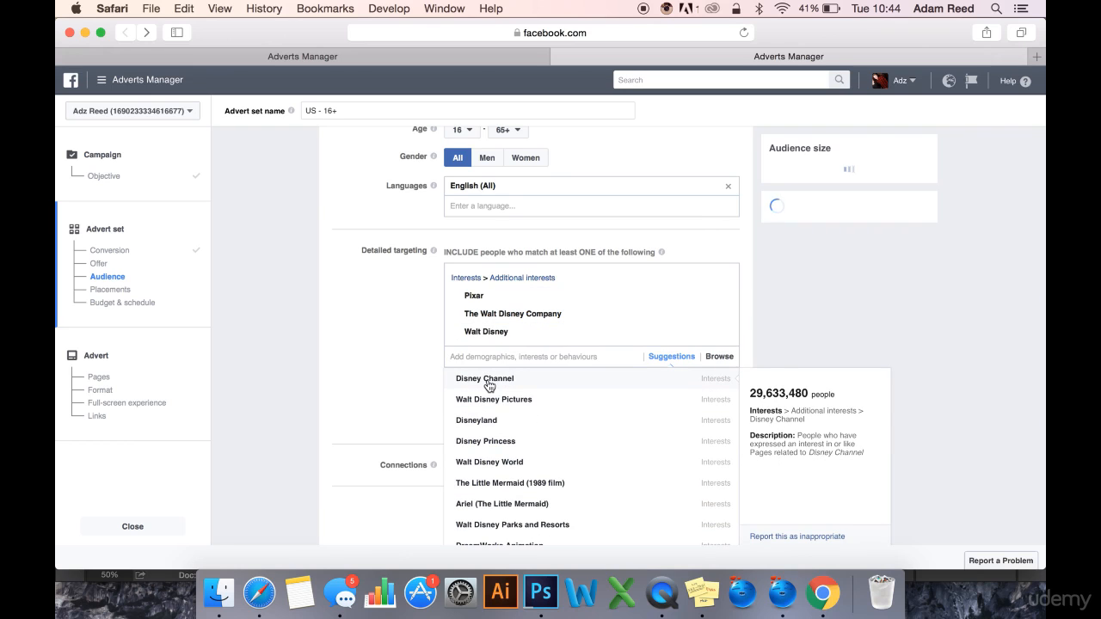
pyautogui.click(487, 385)
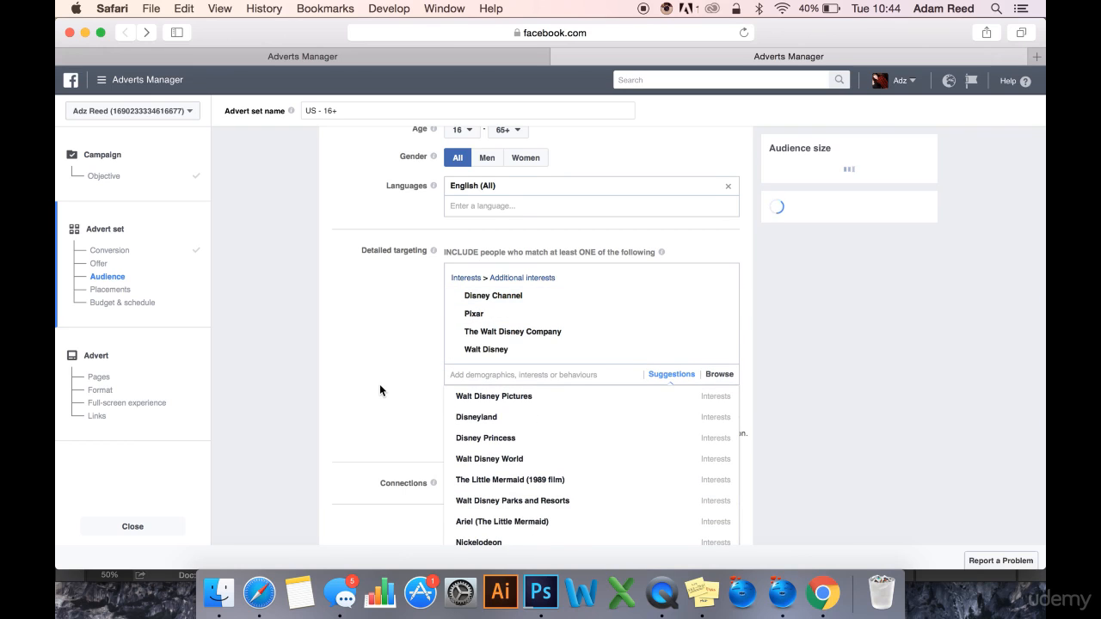
# Include the suggested interests Walt Disney Pictures and Disneyland in the detailed targeting
pyautogui.scroll(-1, 379, 384)
pyautogui.scroll(5, 422, 351)
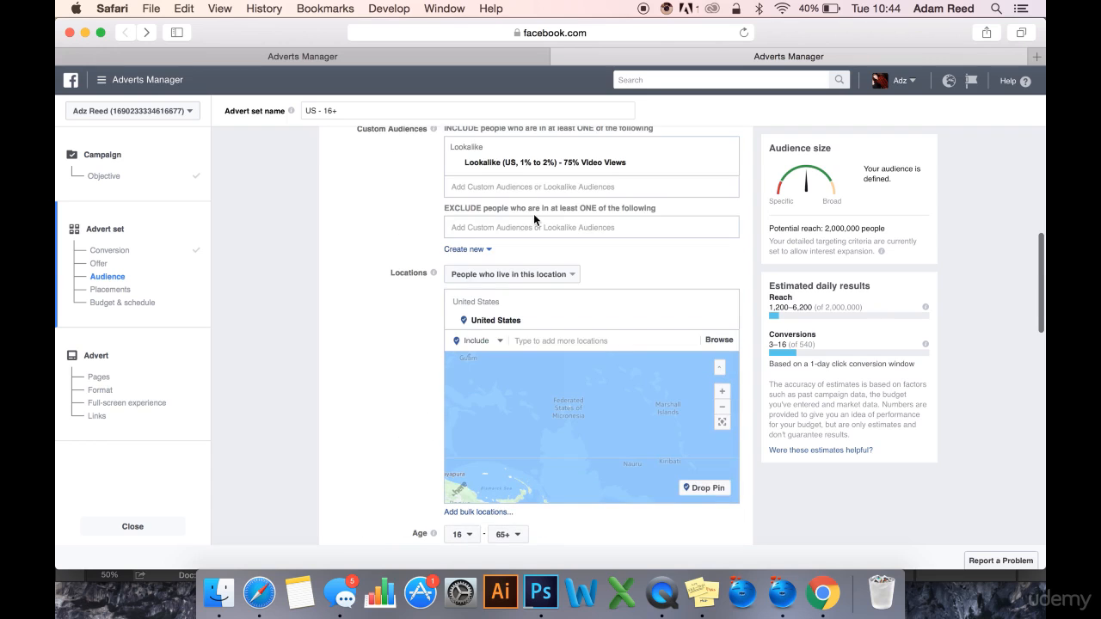
pyautogui.scroll(-5, 369, 455)
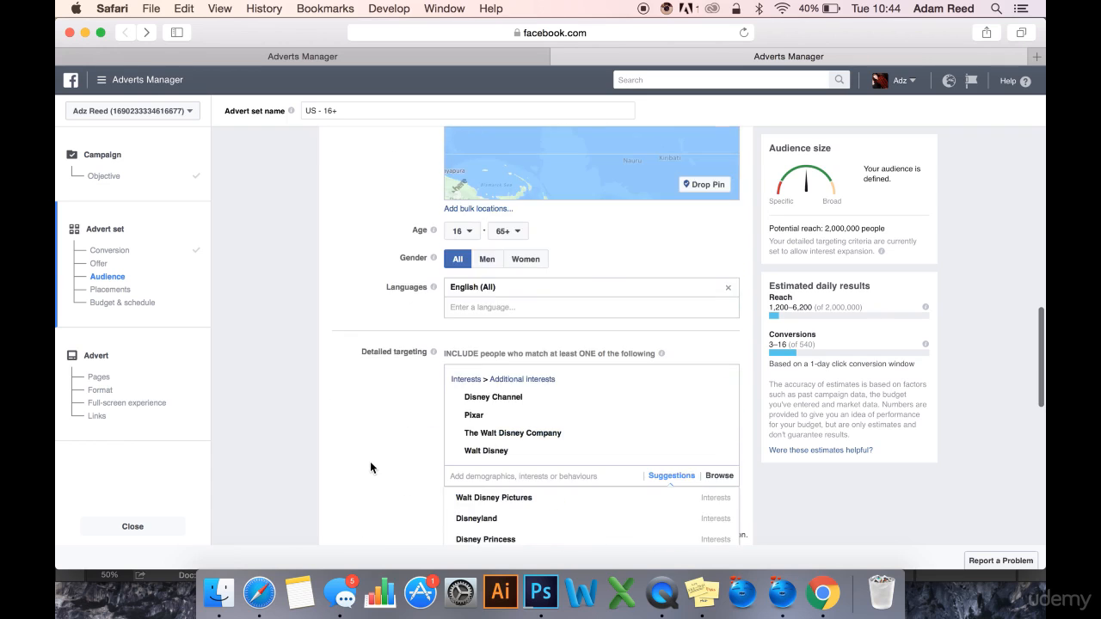
pyautogui.scroll(-1, 370, 461)
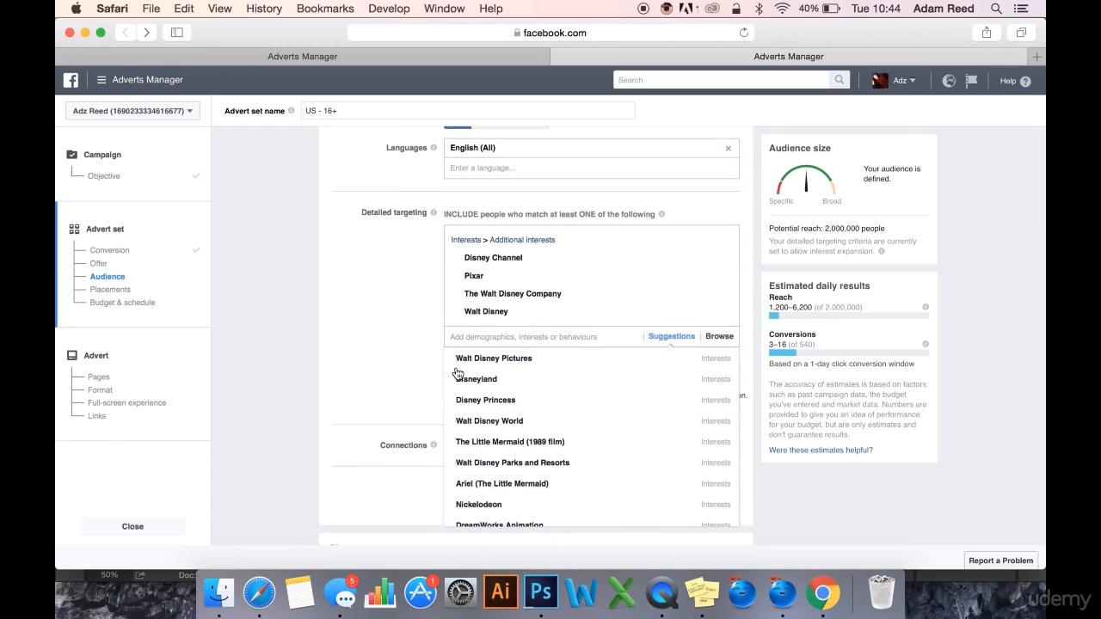
pyautogui.moveTo(481, 363)
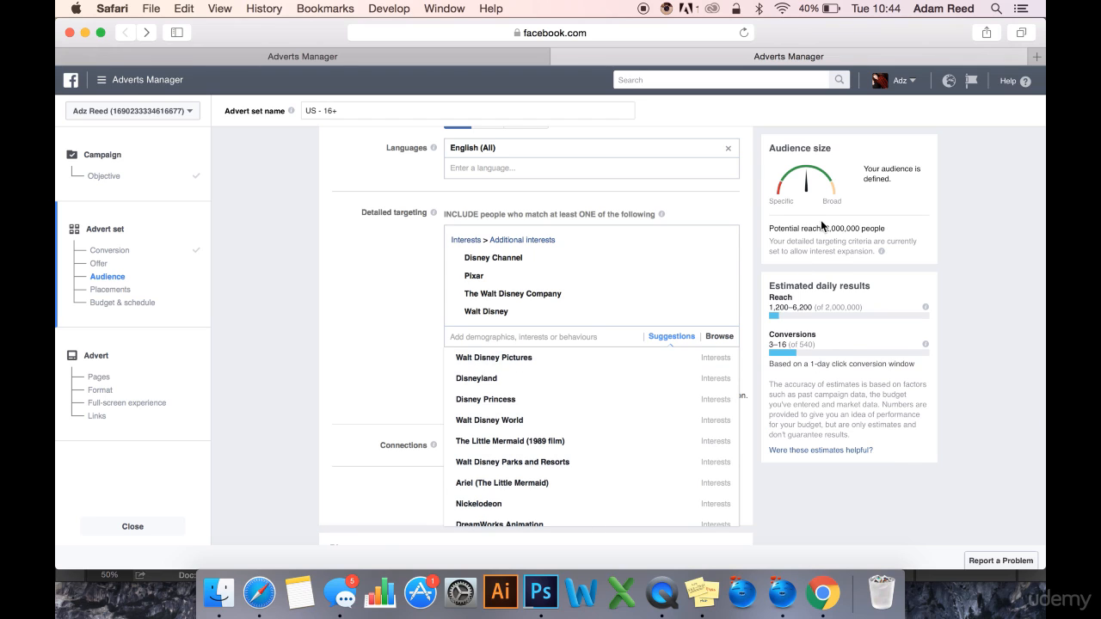
pyautogui.click(493, 359)
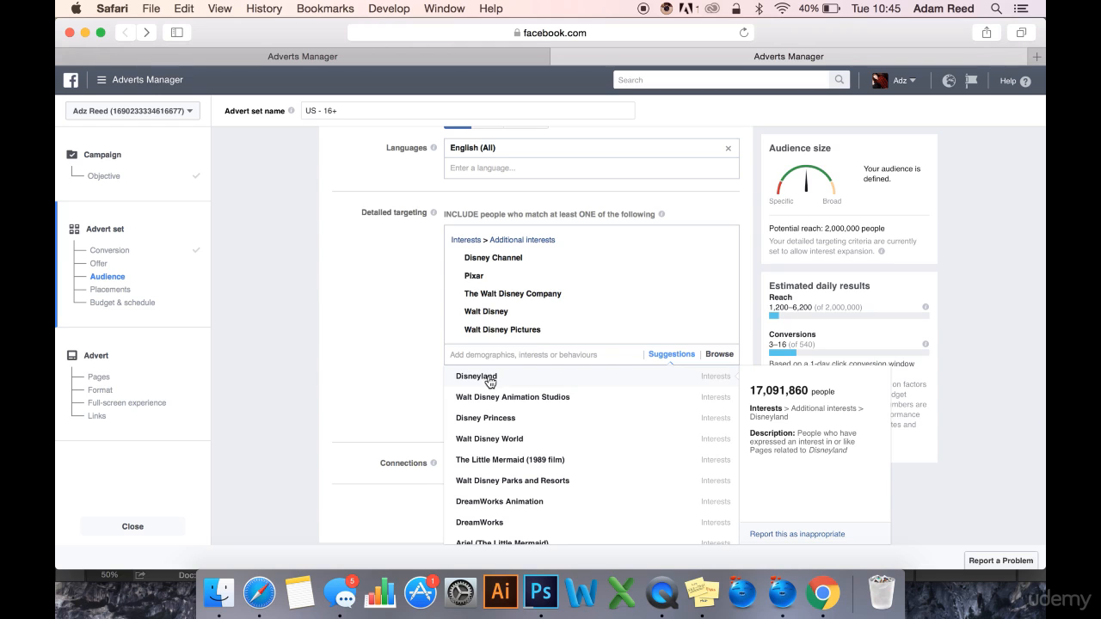
pyautogui.click(477, 376)
pyautogui.click(391, 349)
pyautogui.scroll(-1, 388, 359)
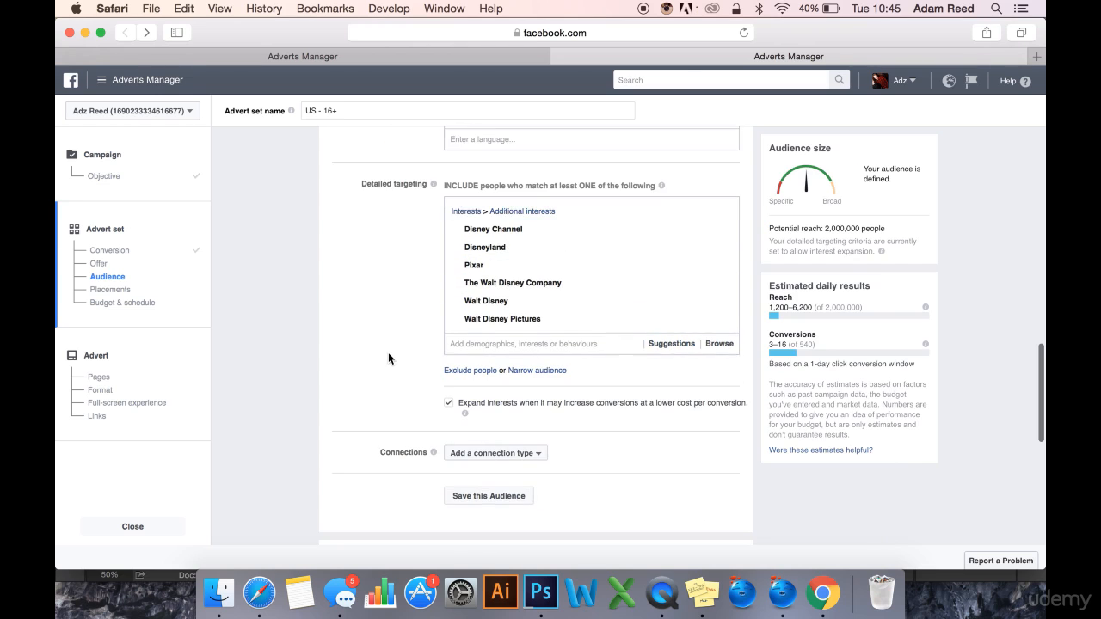
# Narrow the audience so that people must also match the interest Ariel (The Little Mermaid)
pyautogui.click(552, 344)
pyautogui.scroll(-2, 447, 343)
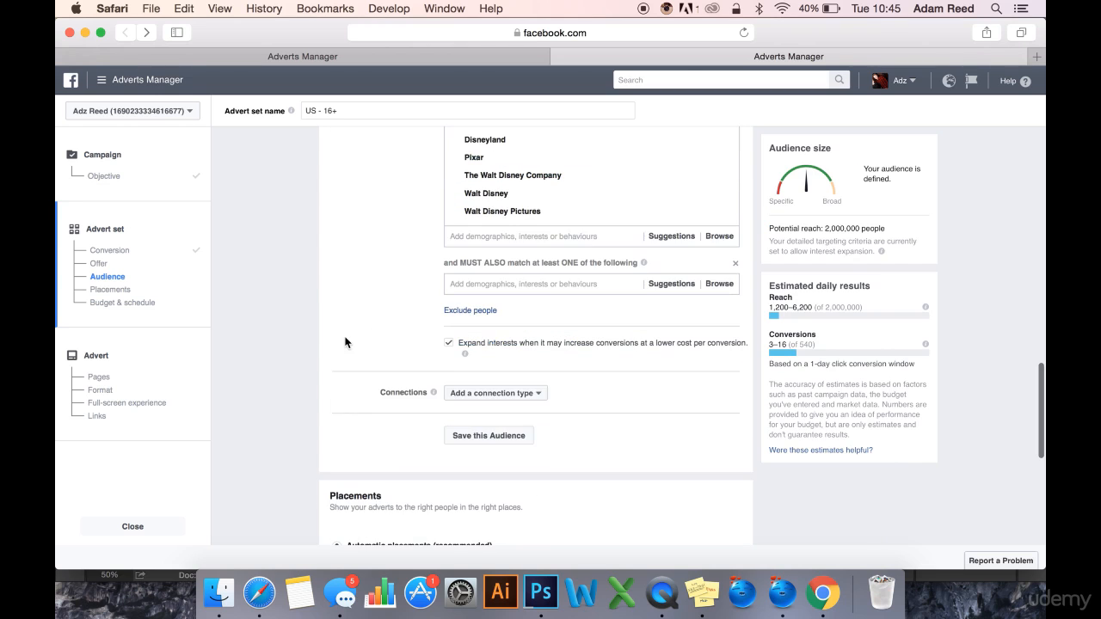
pyautogui.click(524, 280)
pyautogui.write('aire')
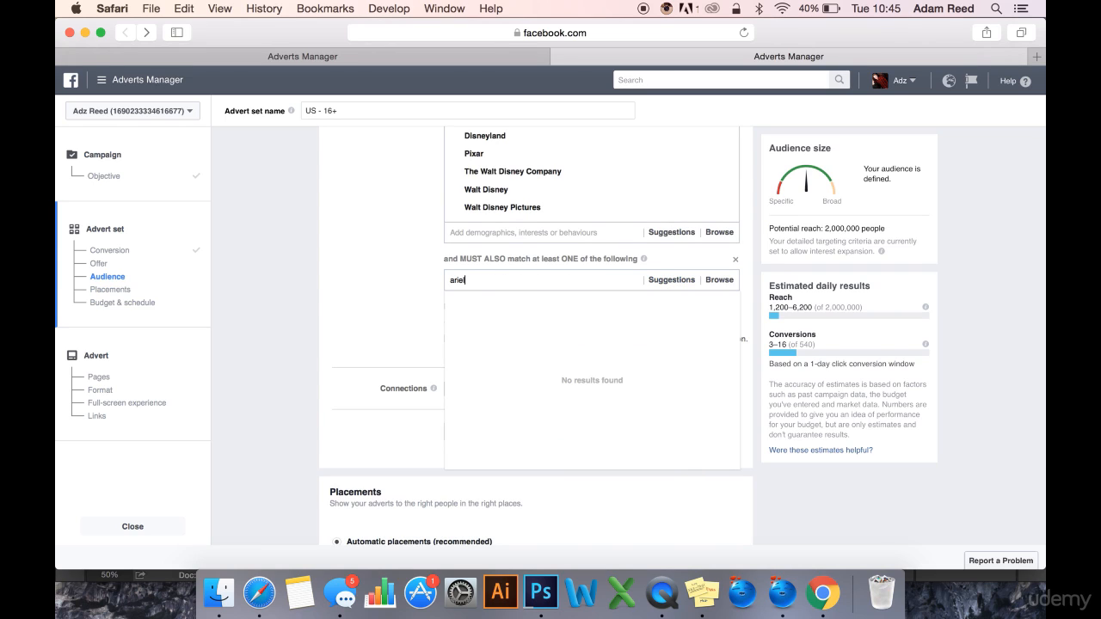
pyautogui.write('l')
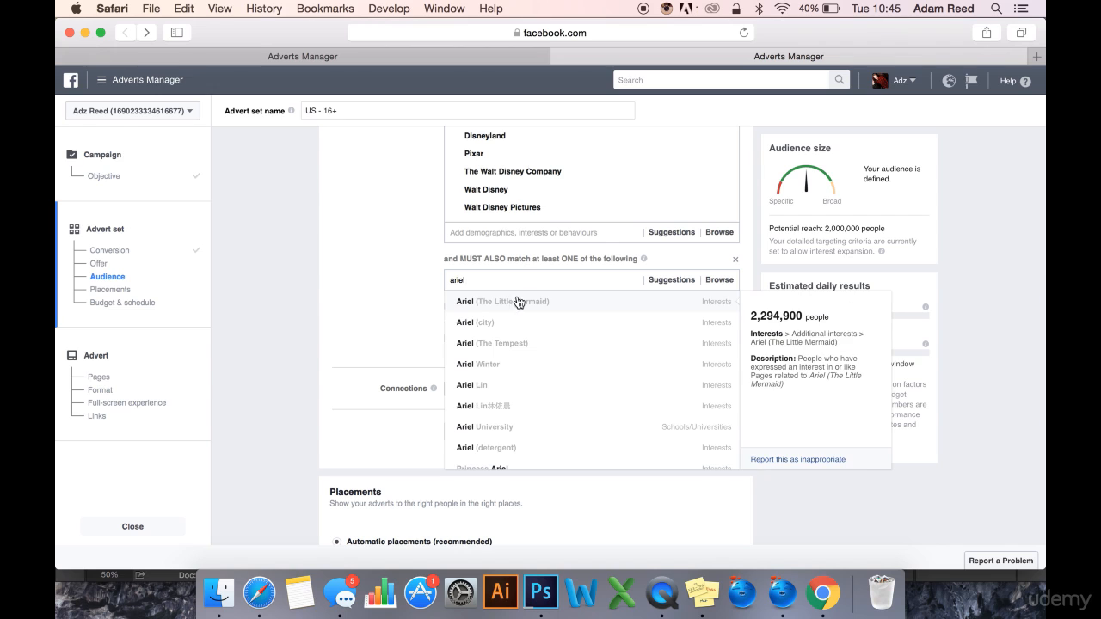
pyautogui.click(519, 302)
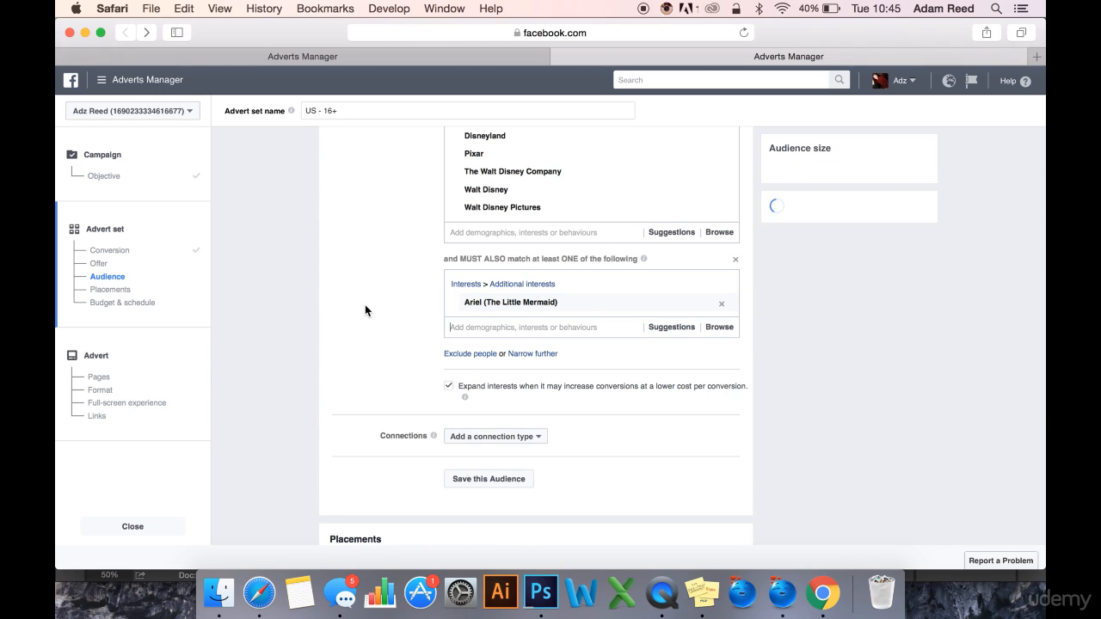
# Narrow the audience further so that people must also match the interest The Little Mermaid (1989 film)
pyautogui.scroll(-1, 365, 306)
pyautogui.scroll(-2, 410, 301)
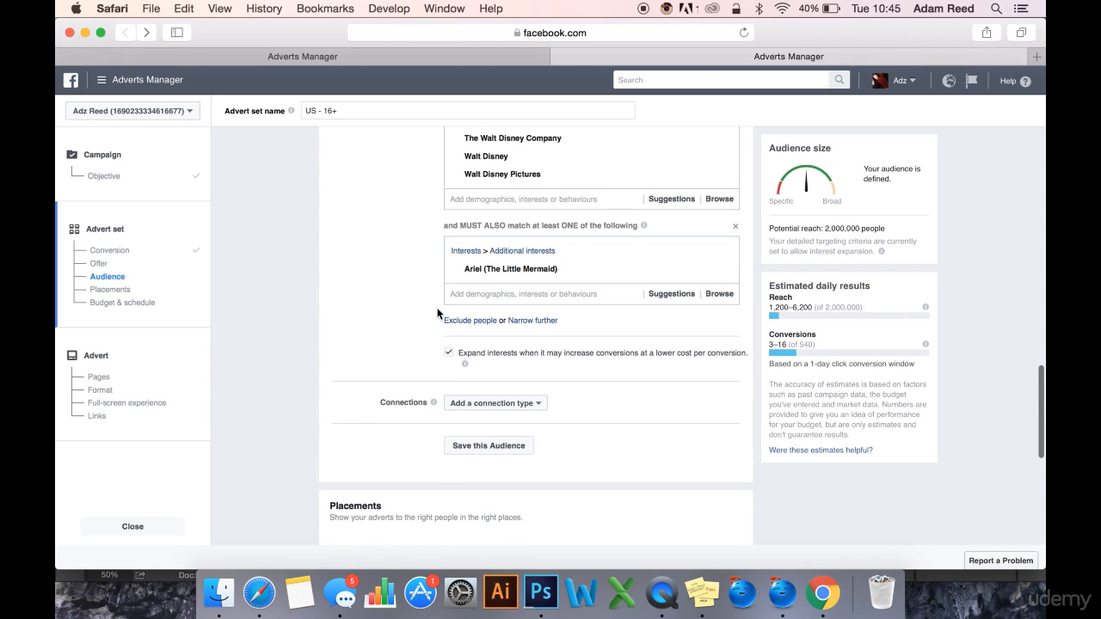
pyautogui.click(548, 315)
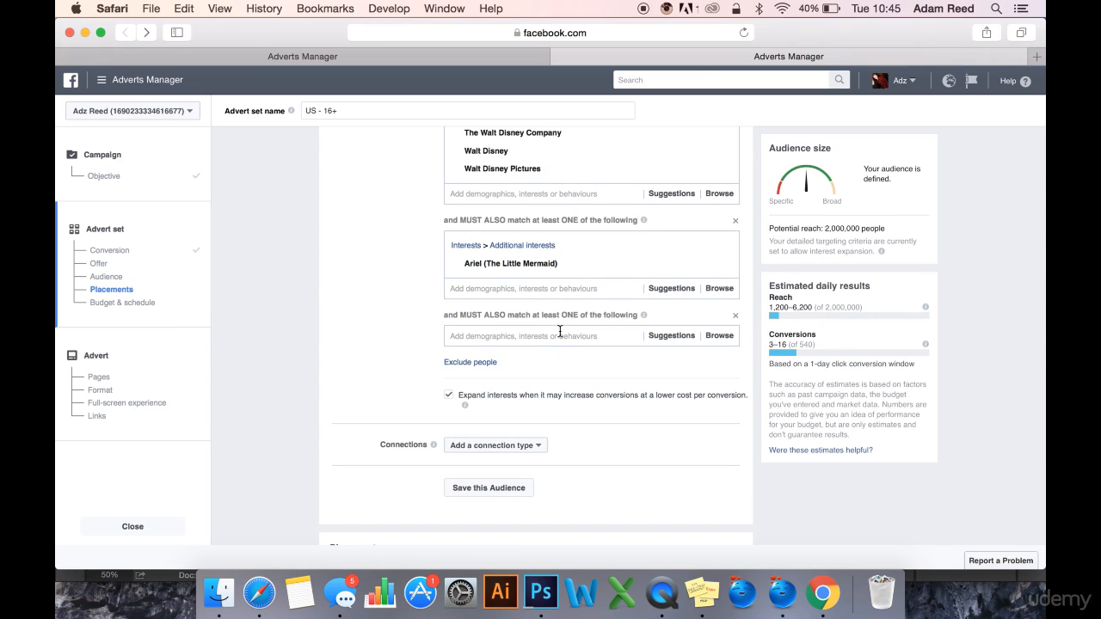
pyautogui.click(560, 336)
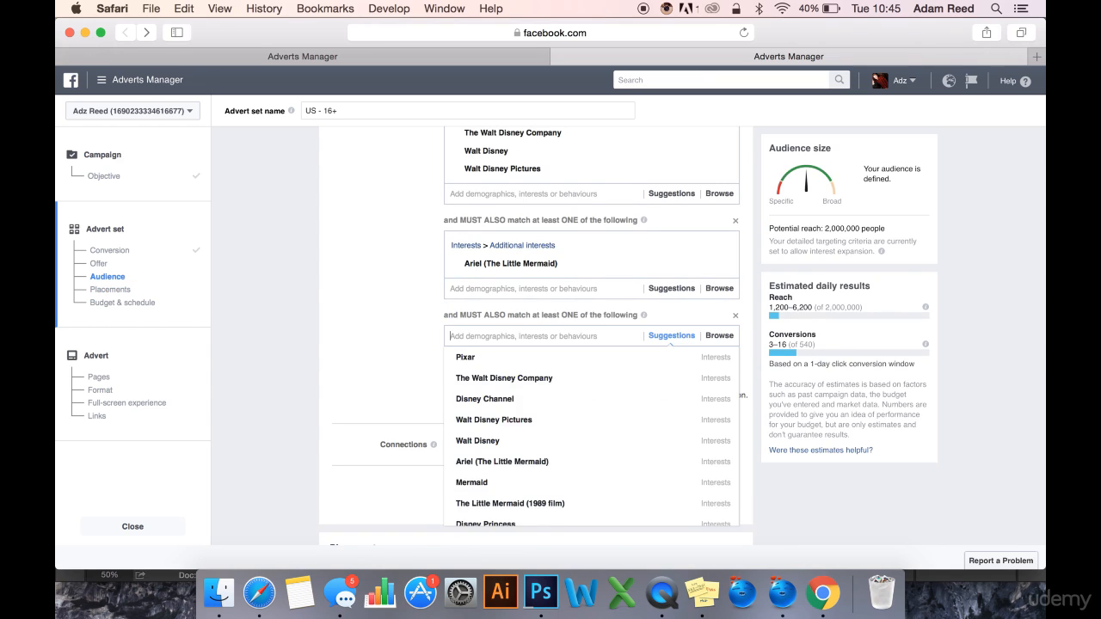
pyautogui.write('the little mermaid')
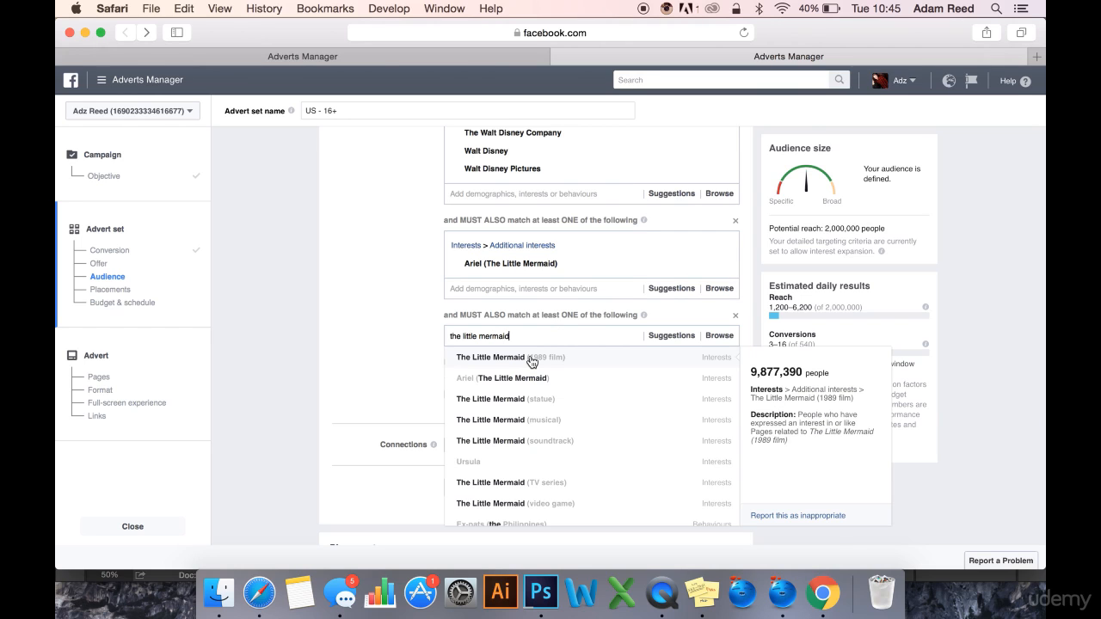
pyautogui.click(530, 362)
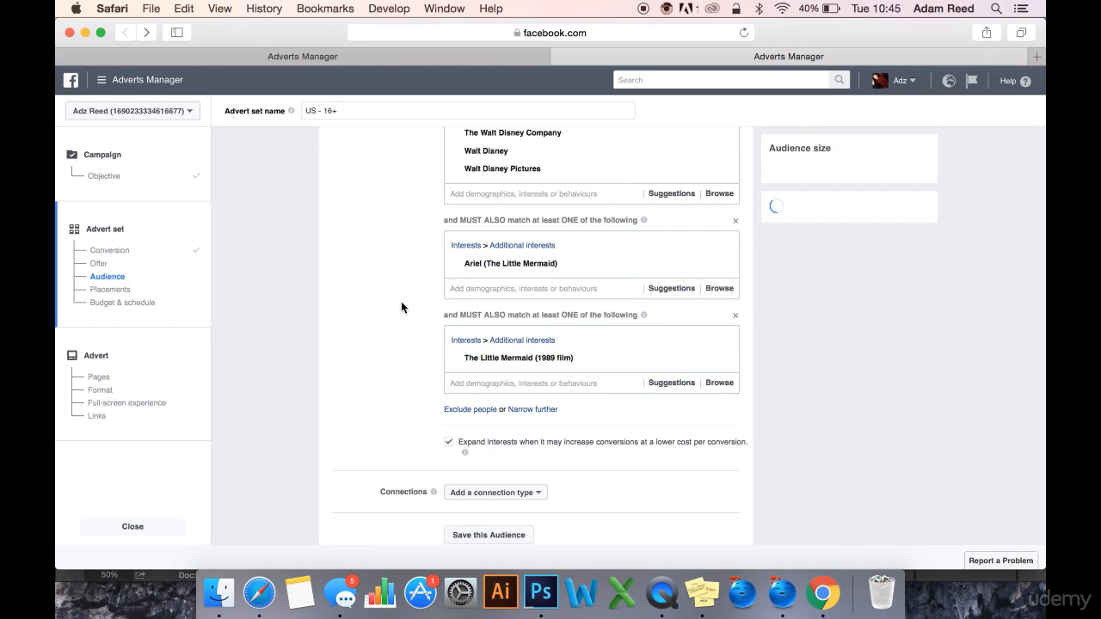
# Add another empty must-also-match condition below The Little Mermaid (1989 film) and dismiss its suggestions
pyautogui.scroll(-1, 397, 337)
pyautogui.scroll(-3, 390, 352)
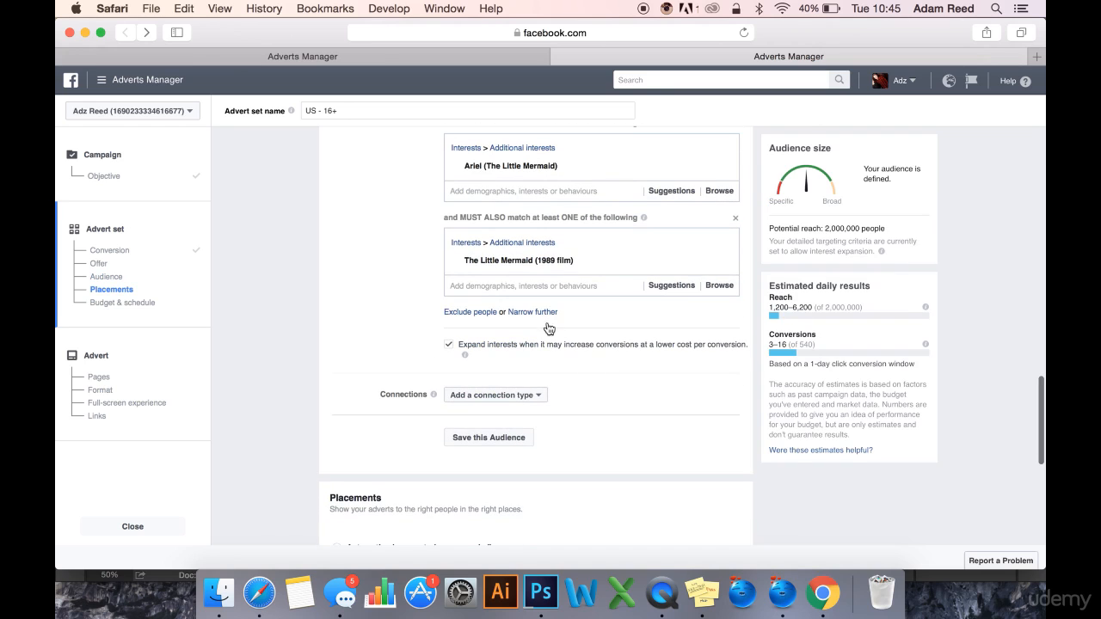
pyautogui.click(532, 312)
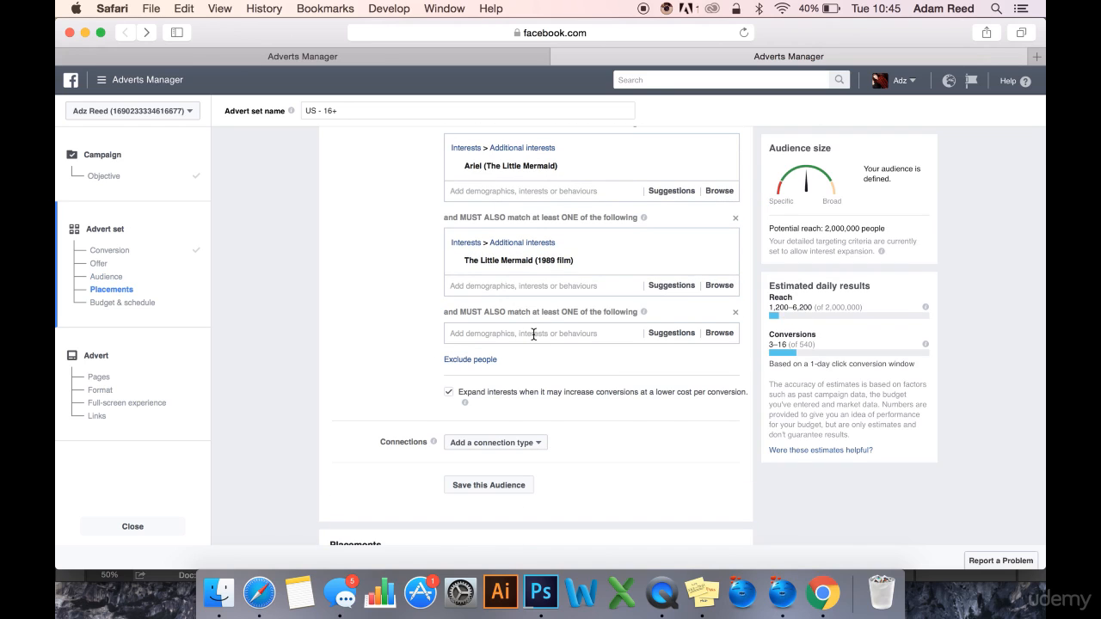
pyautogui.click(533, 334)
pyautogui.scroll(-2, 342, 395)
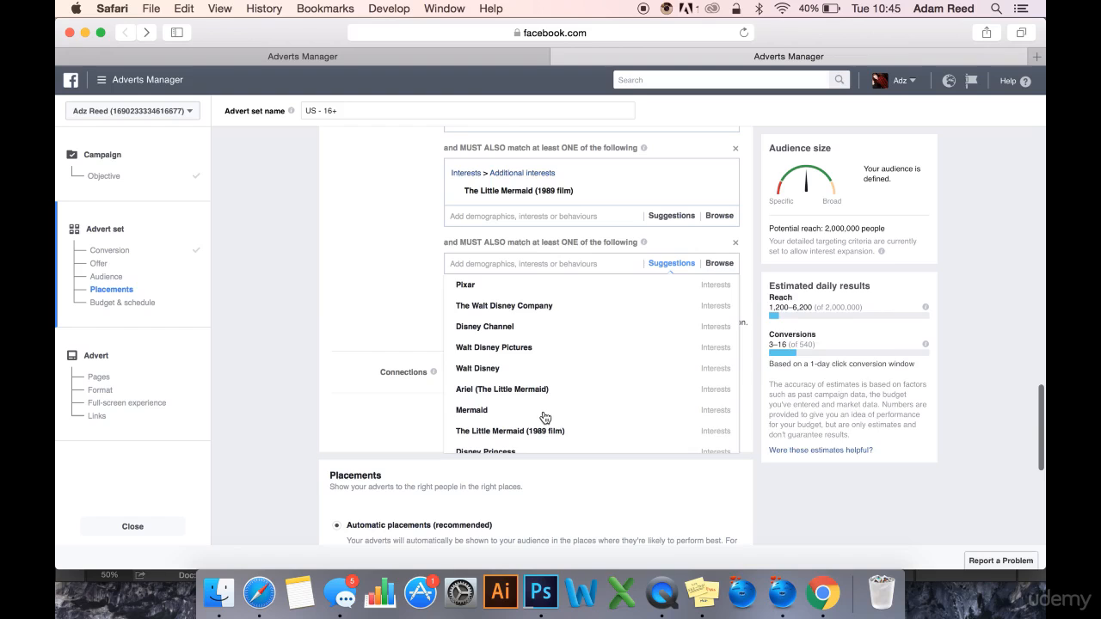
pyautogui.click(410, 282)
# Review the audience settings from the lookalike source and location through to the detailed targeting conditions
pyautogui.scroll(6, 410, 282)
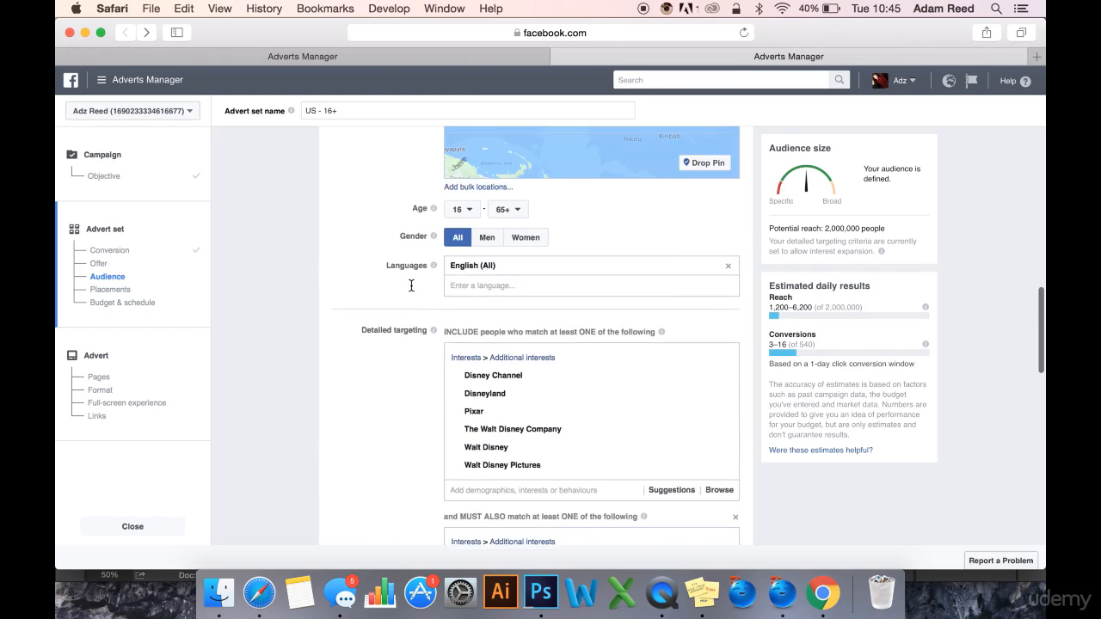
pyautogui.scroll(3, 411, 287)
pyautogui.scroll(2, 384, 369)
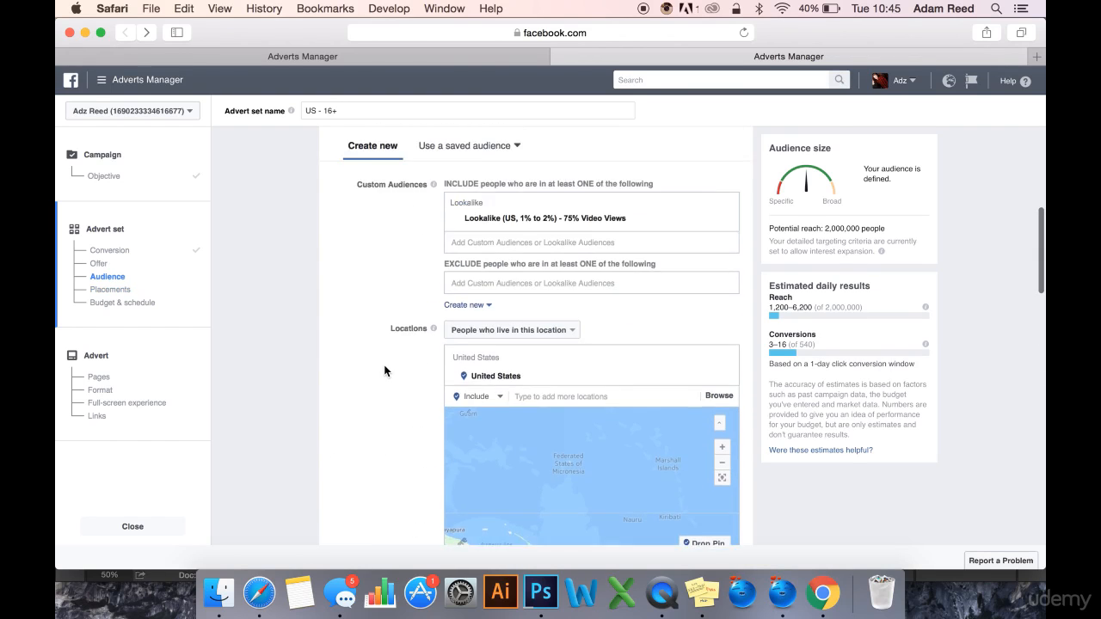
pyautogui.scroll(5, 384, 370)
pyautogui.scroll(-10, 393, 327)
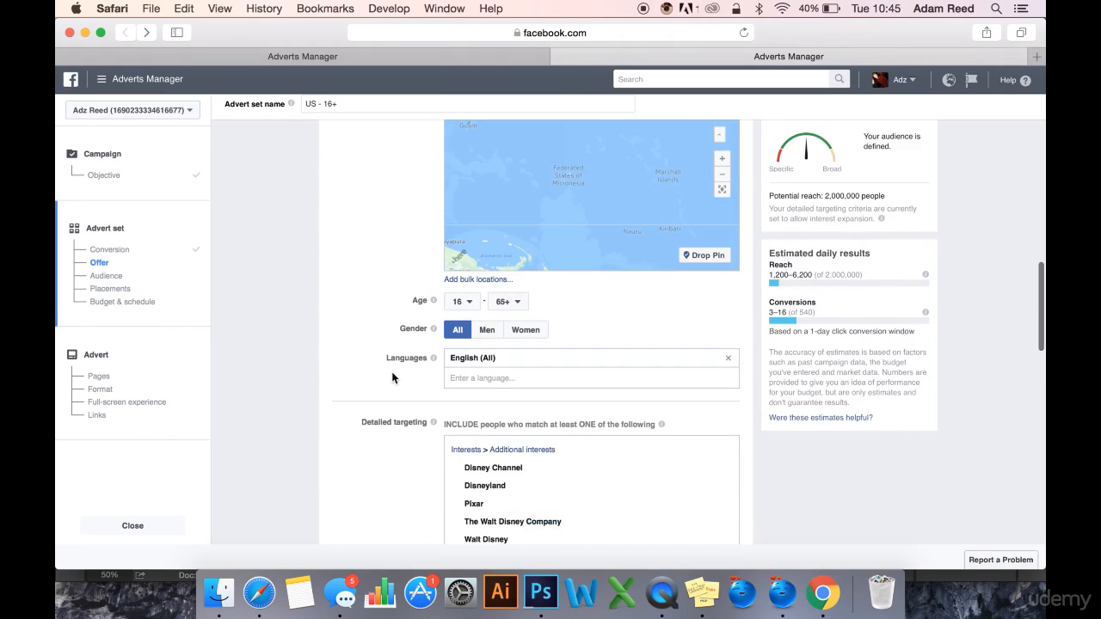
pyautogui.scroll(-10, 393, 423)
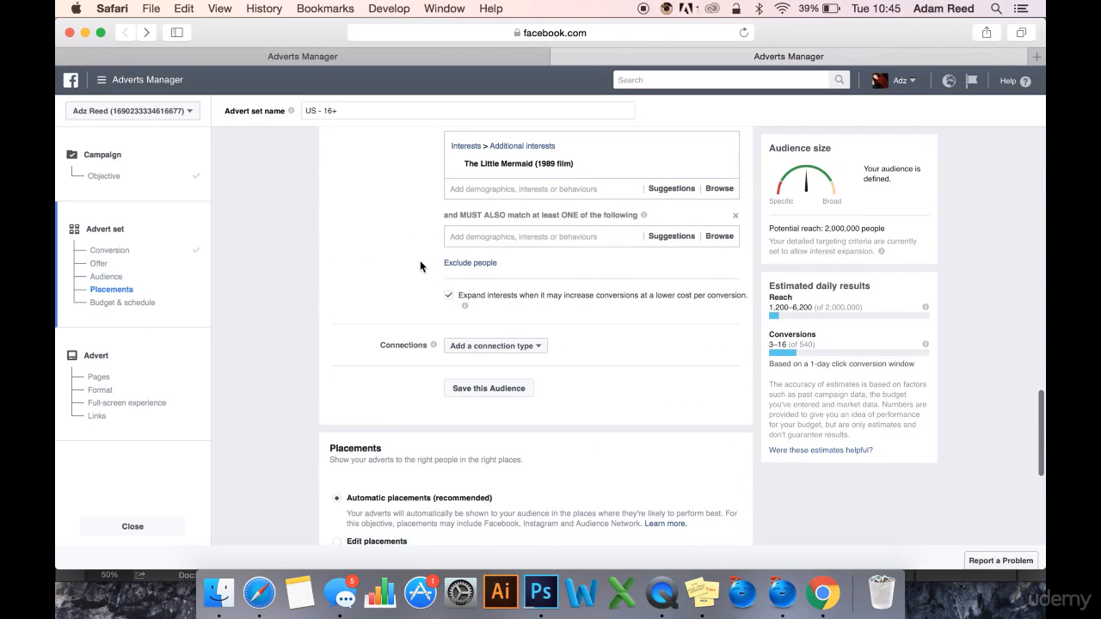
pyautogui.scroll(2, 420, 266)
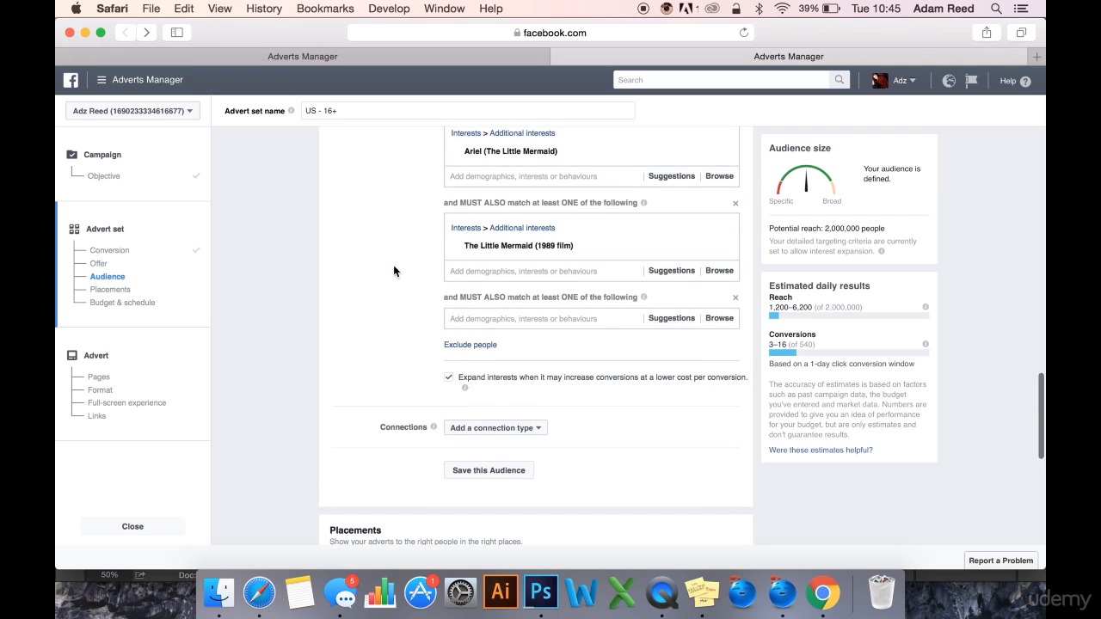
# Browse the targeting categories for the empty must-also-match condition and expand Life events under Demographics
pyautogui.click(522, 317)
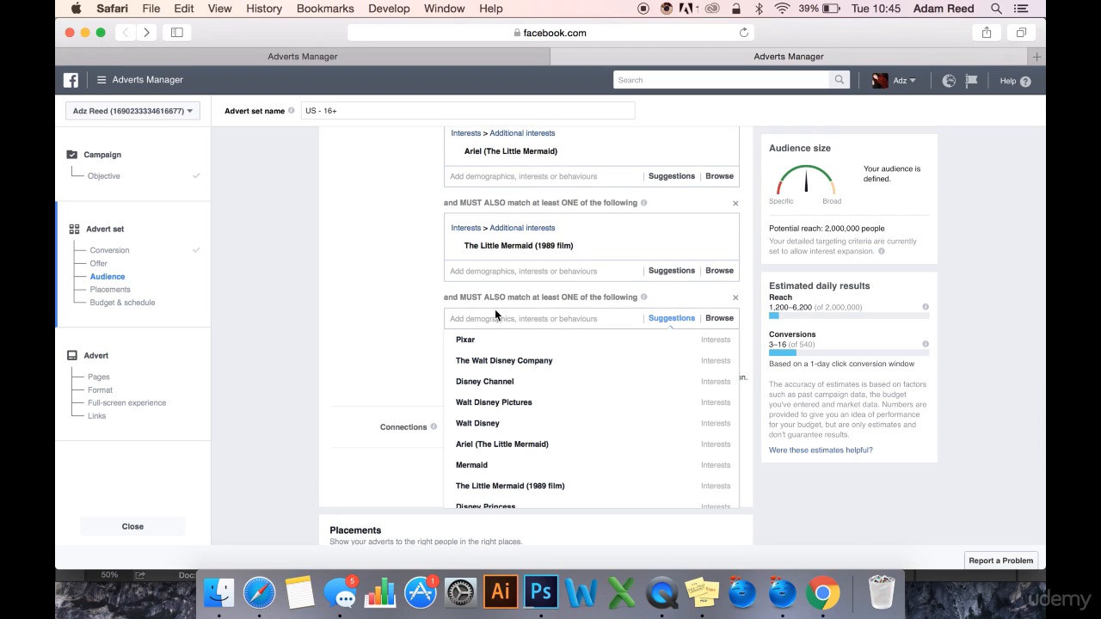
pyautogui.click(488, 320)
pyautogui.click(572, 322)
pyautogui.click(719, 320)
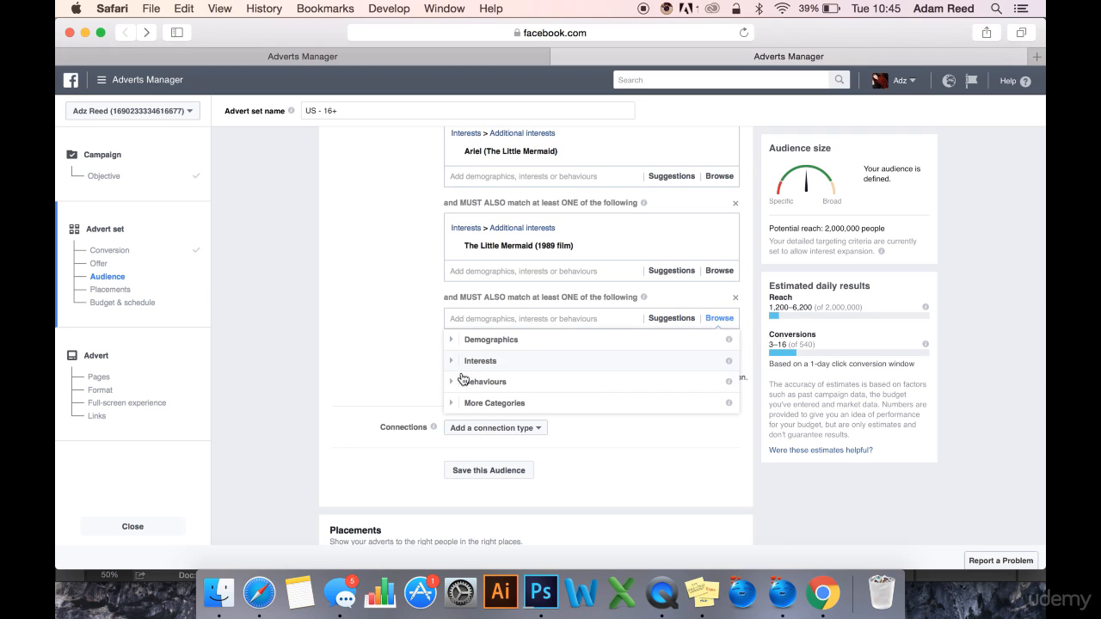
pyautogui.click(453, 342)
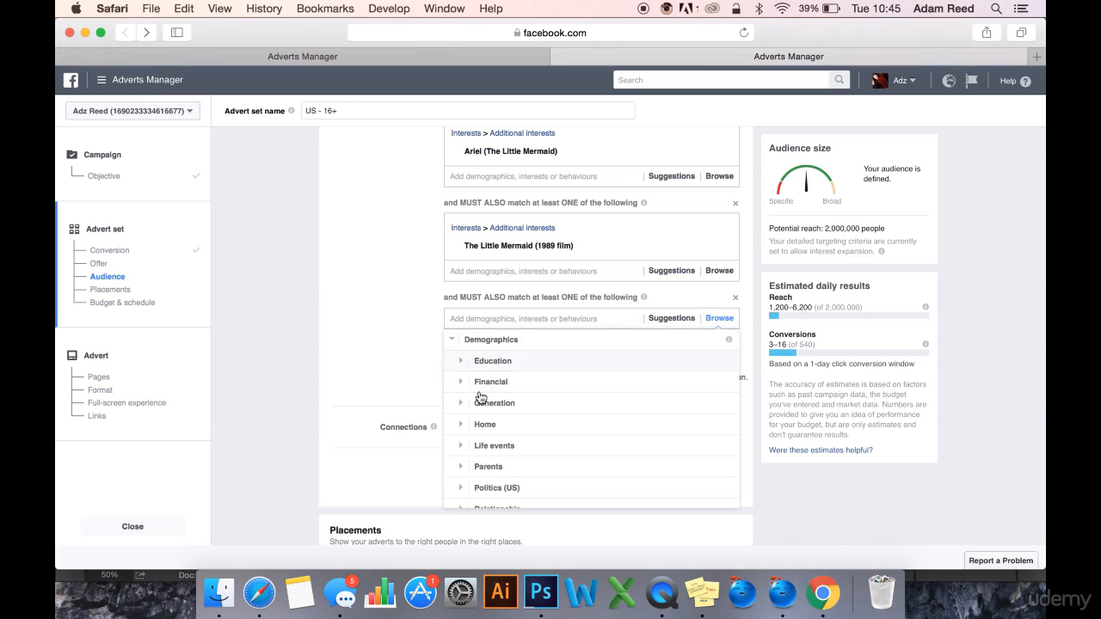
pyautogui.scroll(-1, 430, 404)
pyautogui.click(462, 430)
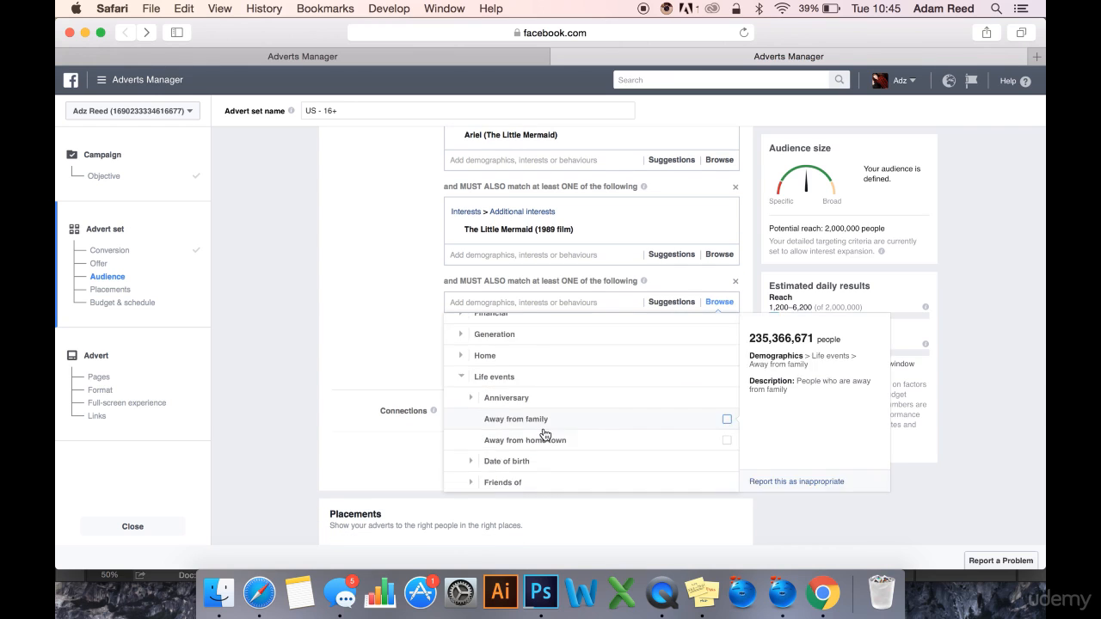
pyautogui.scroll(-2, 546, 432)
pyautogui.scroll(2, 550, 396)
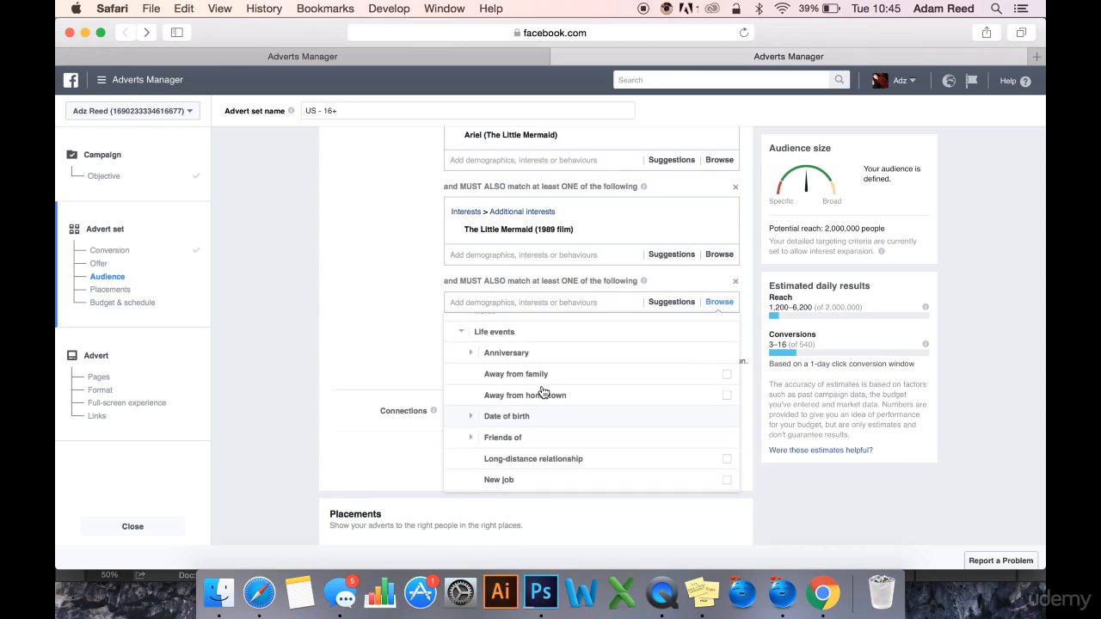
# Require the Anniversary life events Anniversary in 31-60 days and Anniversary within 30 days in the last narrowing condition
pyautogui.click(470, 353)
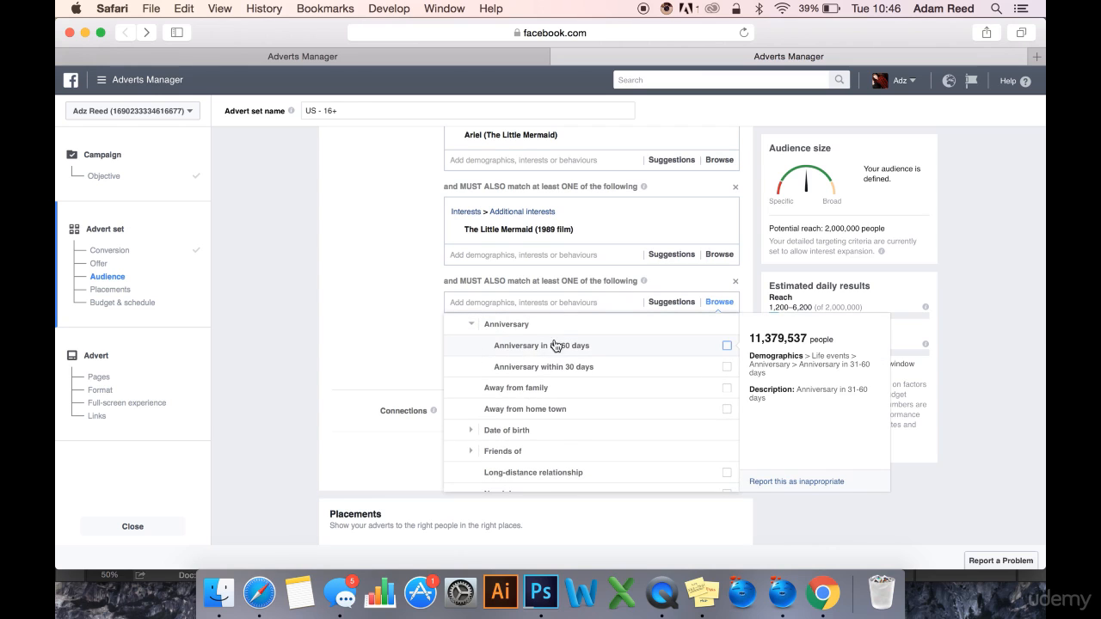
pyautogui.scroll(1, 498, 364)
pyautogui.moveTo(599, 376)
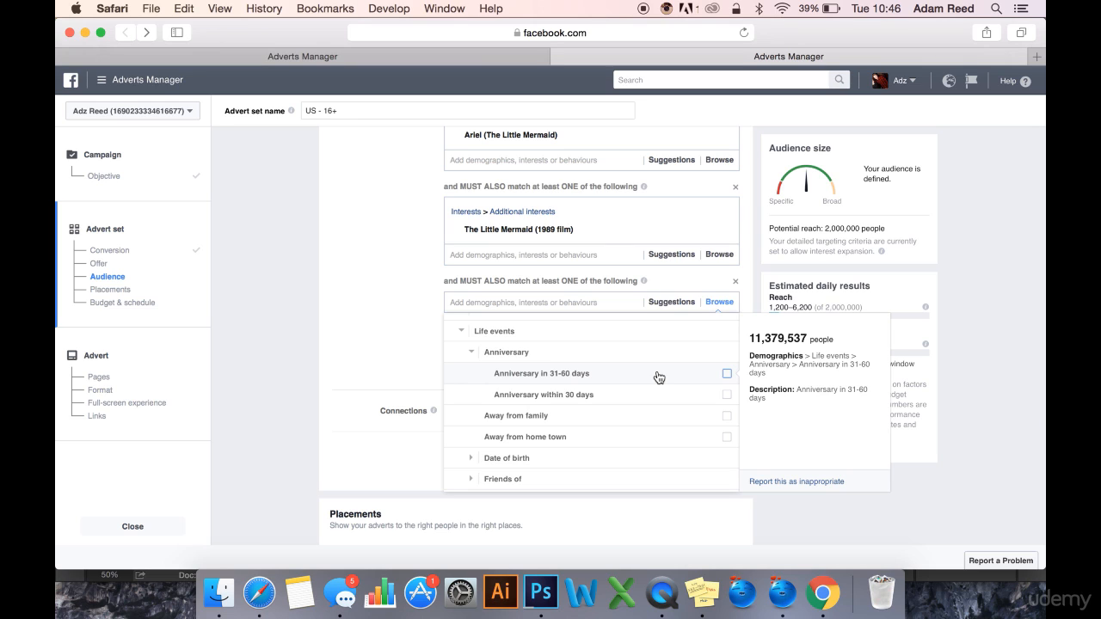
pyautogui.click(726, 376)
pyautogui.moveTo(730, 445)
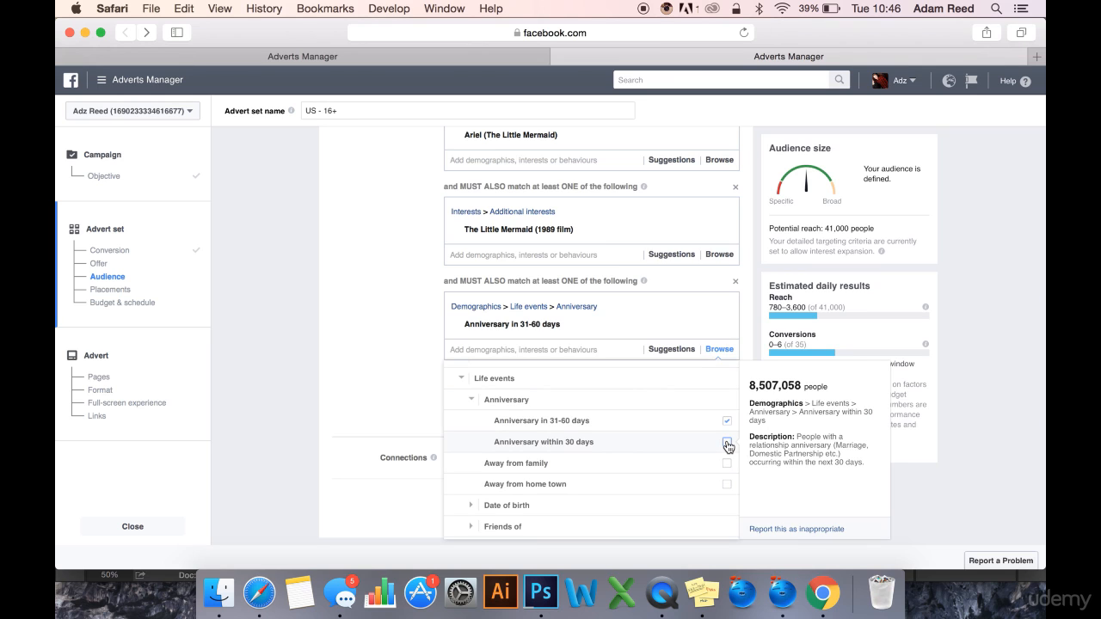
pyautogui.click(727, 443)
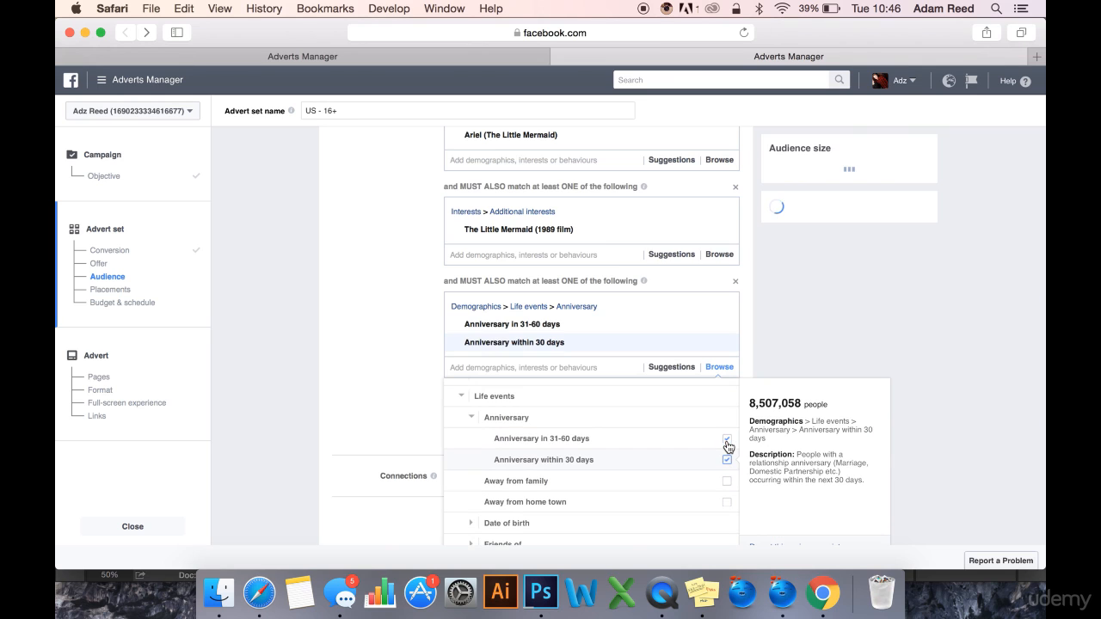
pyautogui.click(370, 259)
pyautogui.scroll(1, 369, 258)
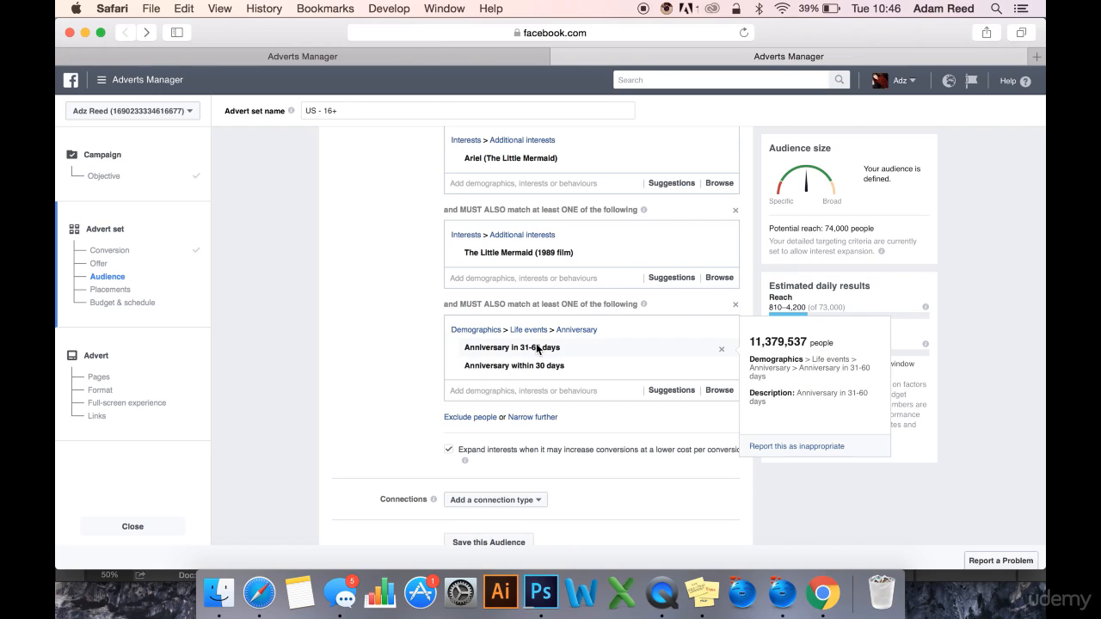
# Examine the potential reach and review the complete audience, from the lookalike and age range down to the interest and anniversary conditions
pyautogui.moveTo(875, 229); pyautogui.dragTo(827, 230)
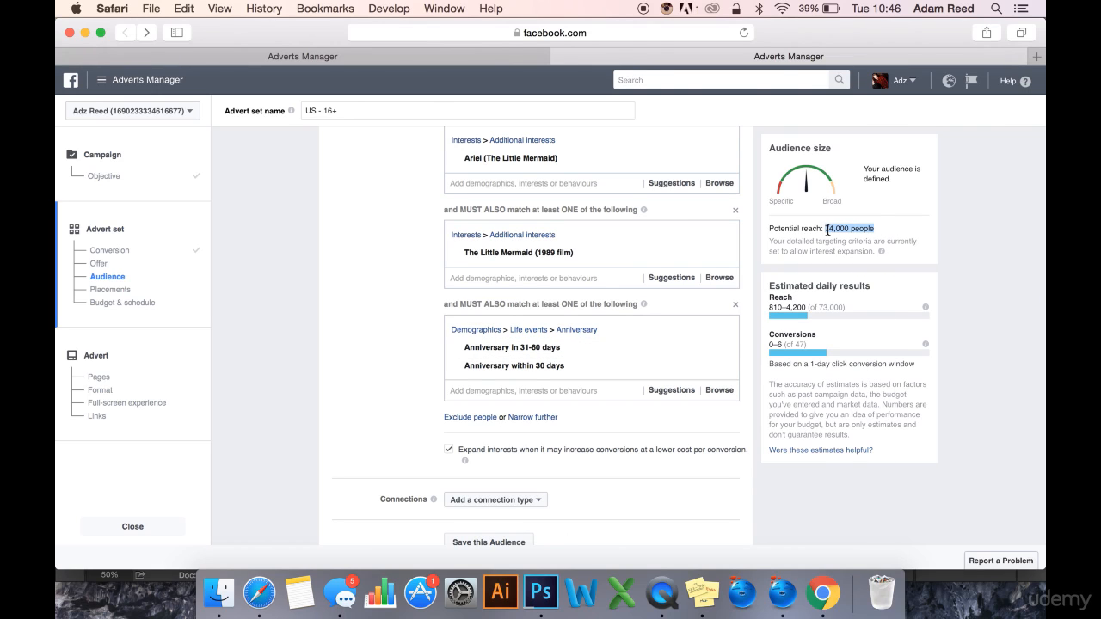
pyautogui.click(827, 230)
pyautogui.scroll(5, 385, 215)
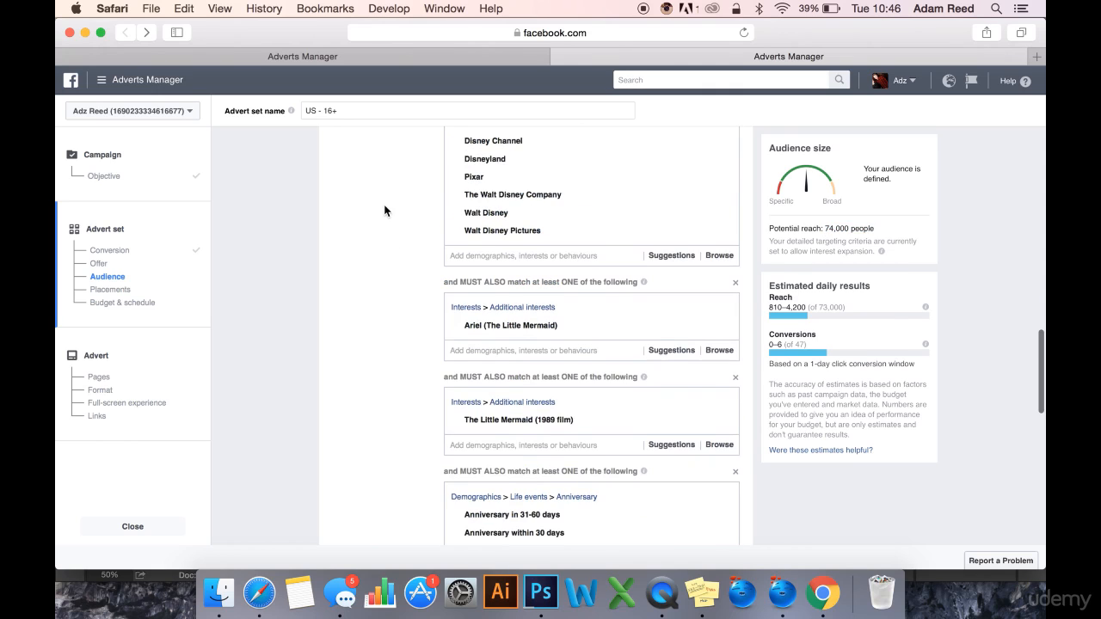
pyautogui.scroll(3, 385, 211)
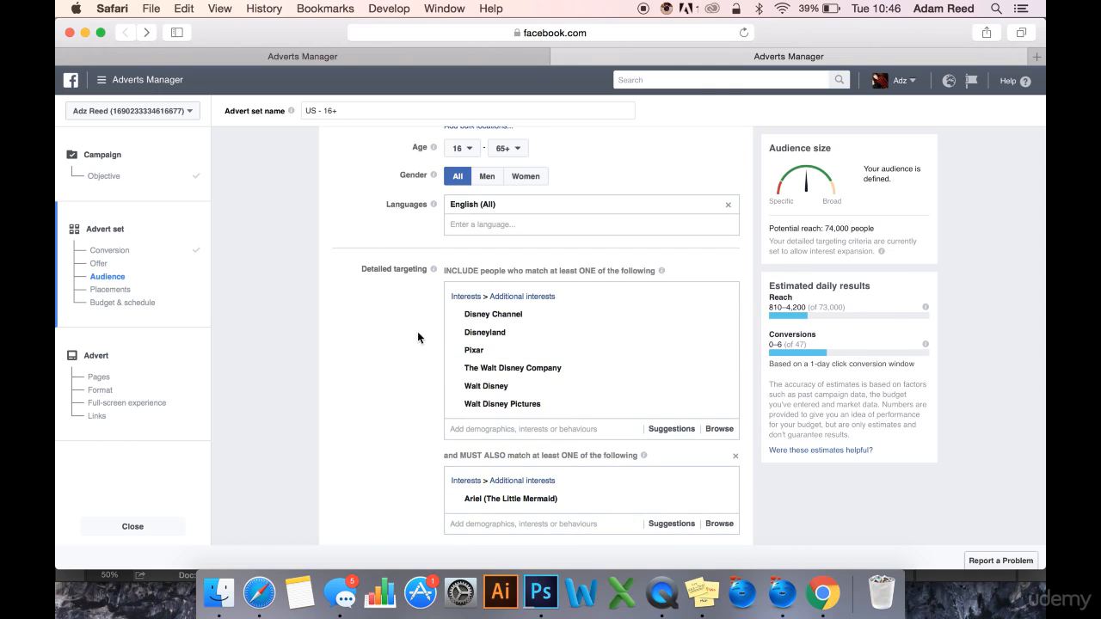
pyautogui.scroll(-2, 405, 385)
pyautogui.scroll(10, 373, 369)
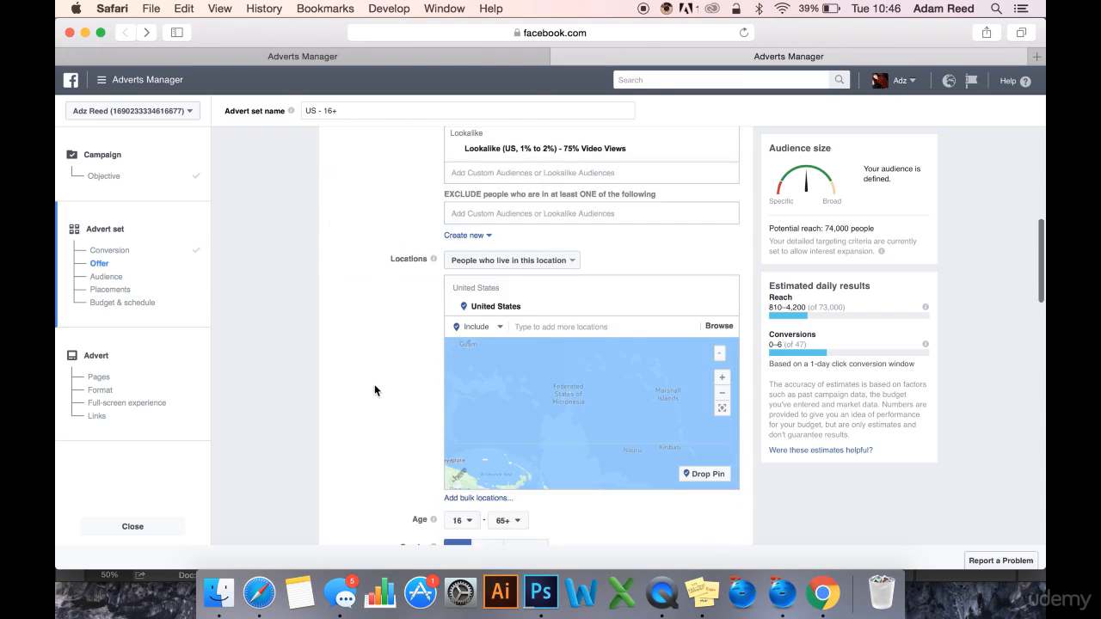
pyautogui.scroll(-10, 374, 384)
pyautogui.scroll(12, 376, 386)
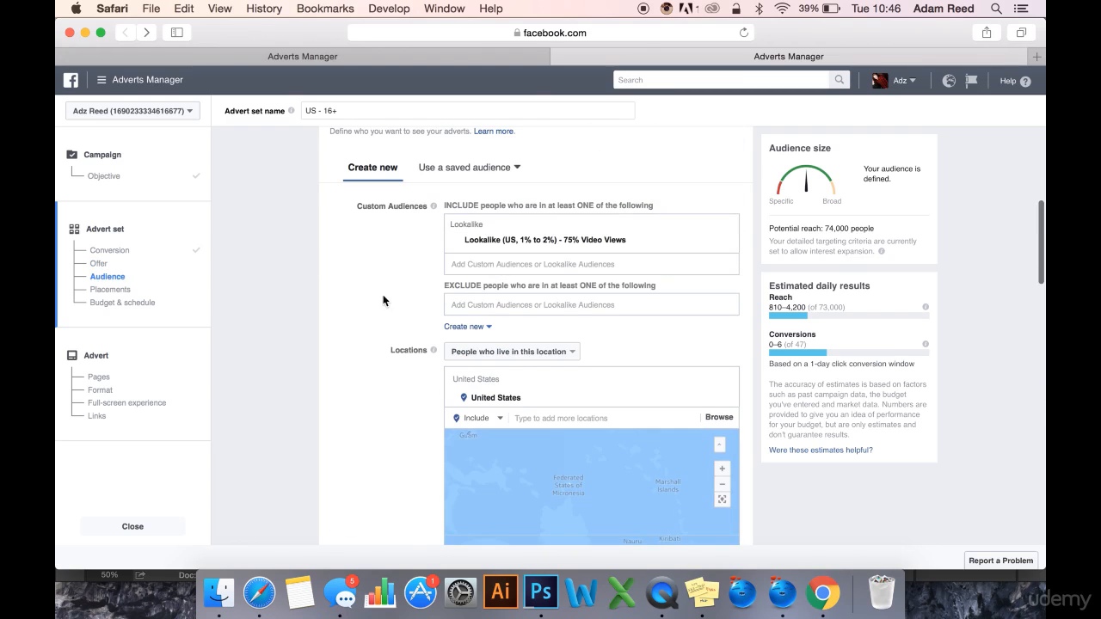
pyautogui.scroll(-2, 381, 378)
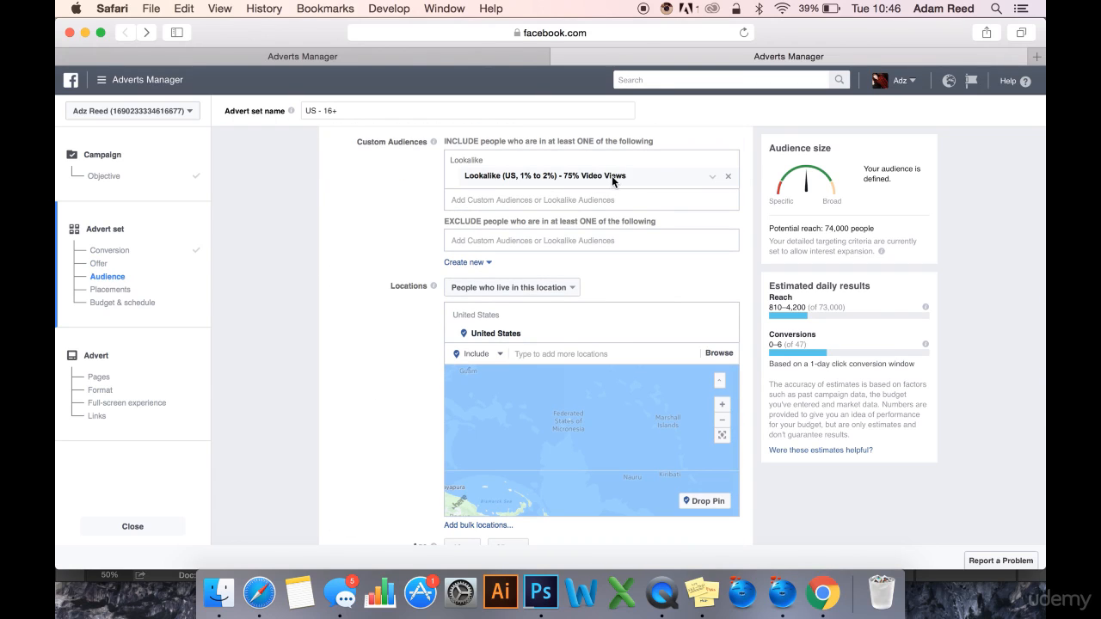
pyautogui.scroll(-5, 381, 366)
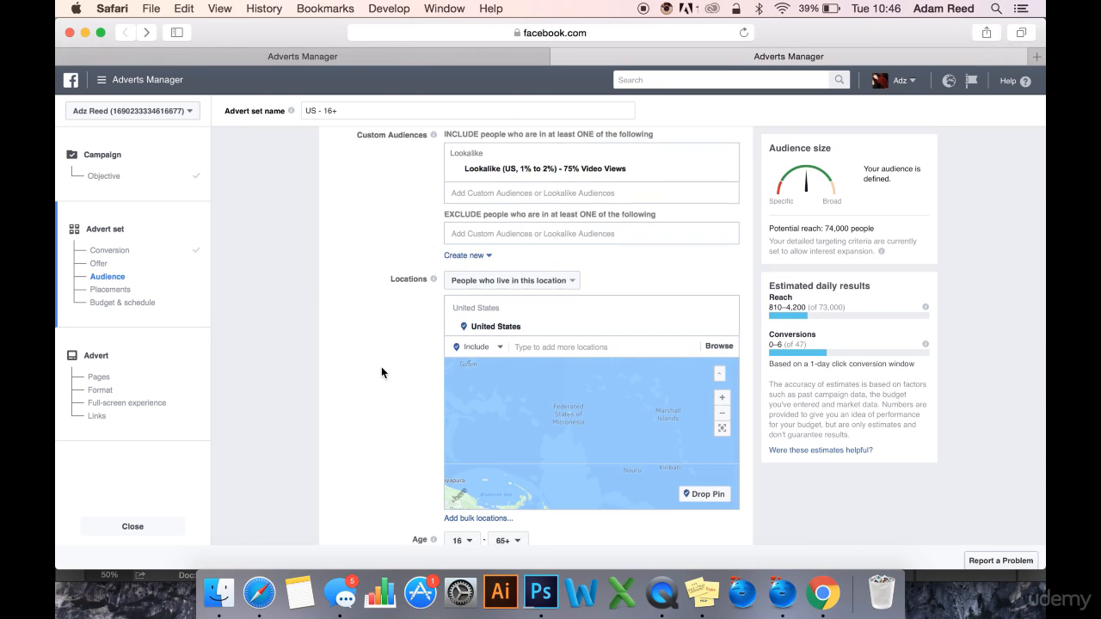
pyautogui.scroll(-3, 473, 277)
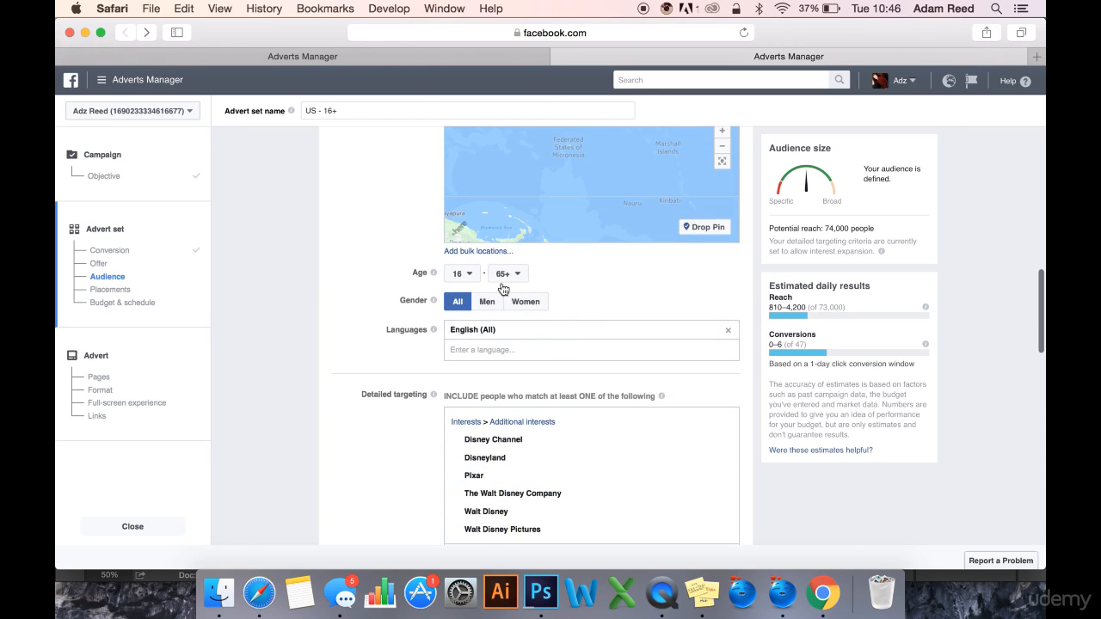
pyautogui.scroll(-6, 379, 387)
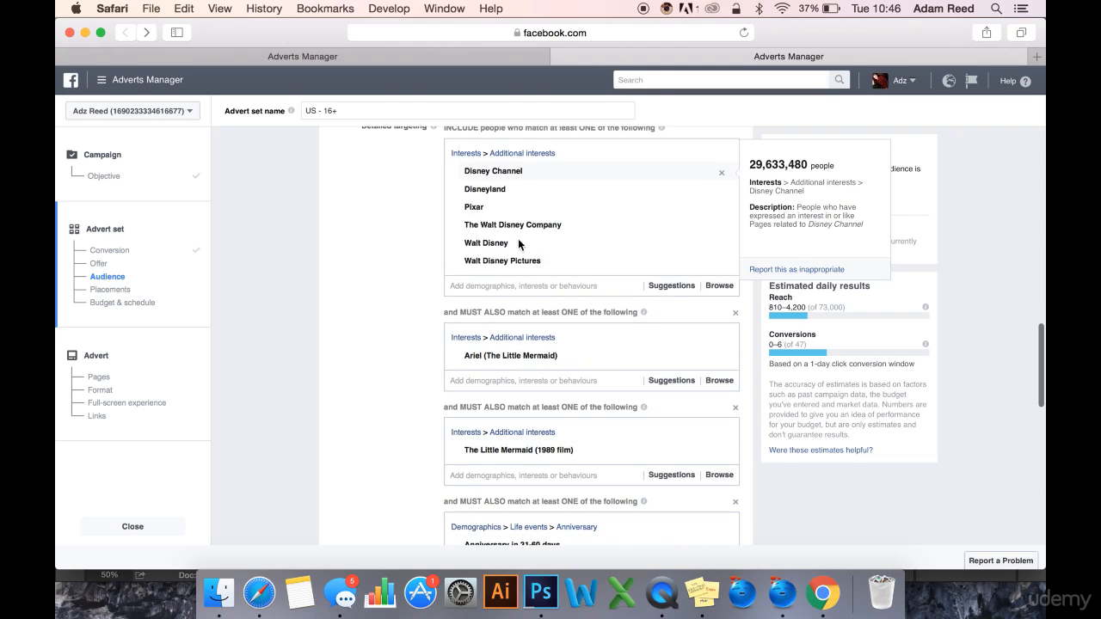
pyautogui.scroll(-2, 382, 391)
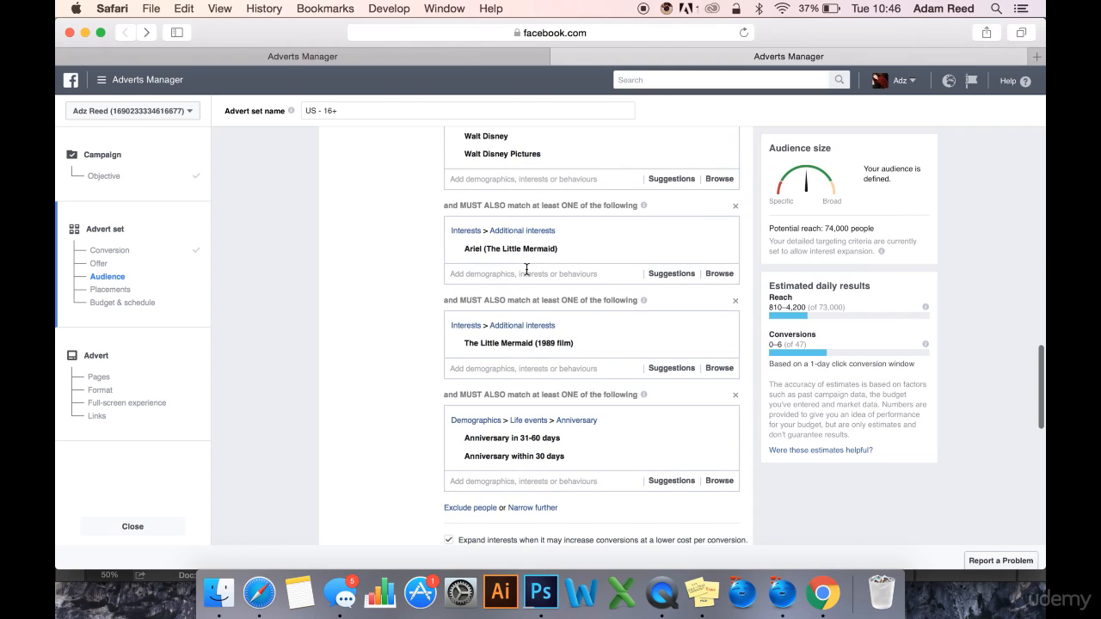
pyautogui.moveTo(542, 248)
pyautogui.scroll(-3, 370, 307)
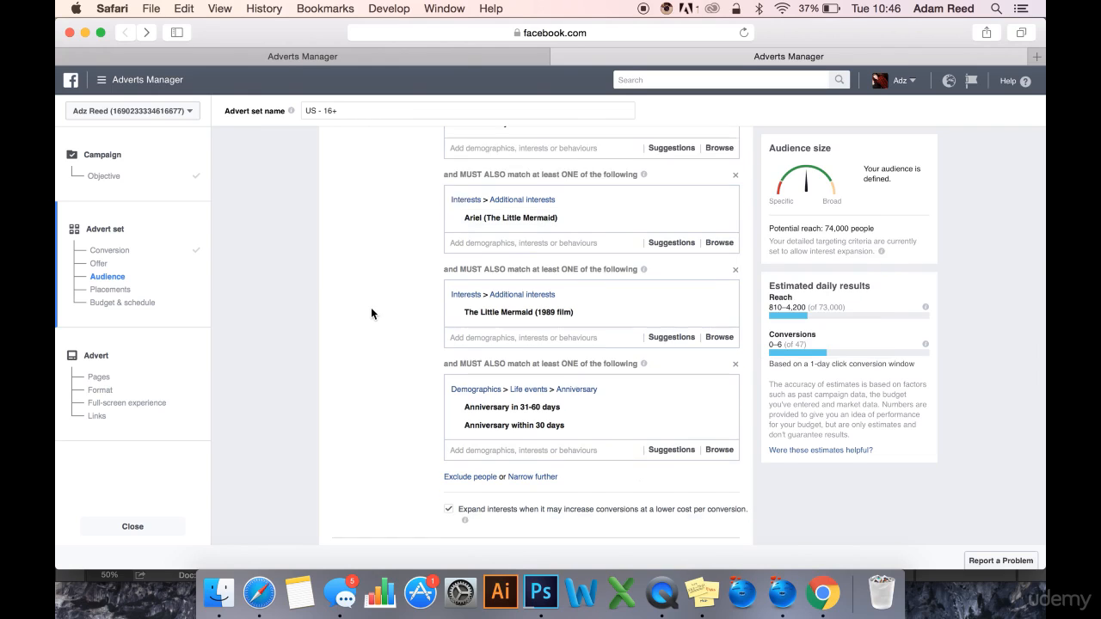
pyautogui.scroll(-2, 339, 311)
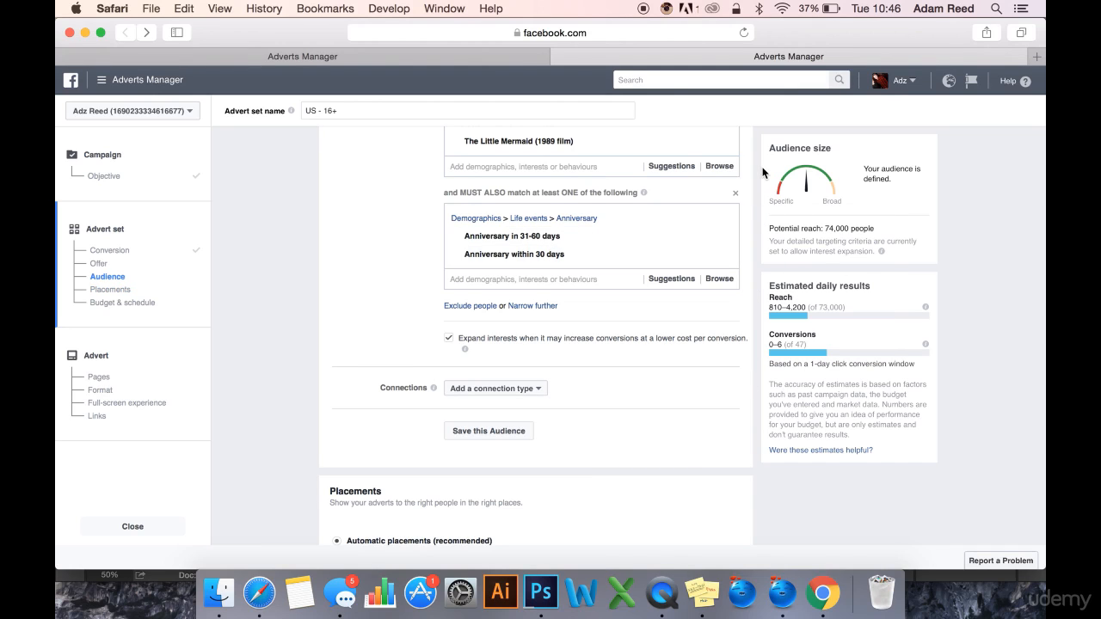
# Review the advert set from the conversion and lookalike source down to the narrowing conditions, including the details of Anniversary within 30 days
pyautogui.scroll(15, 755, 198)
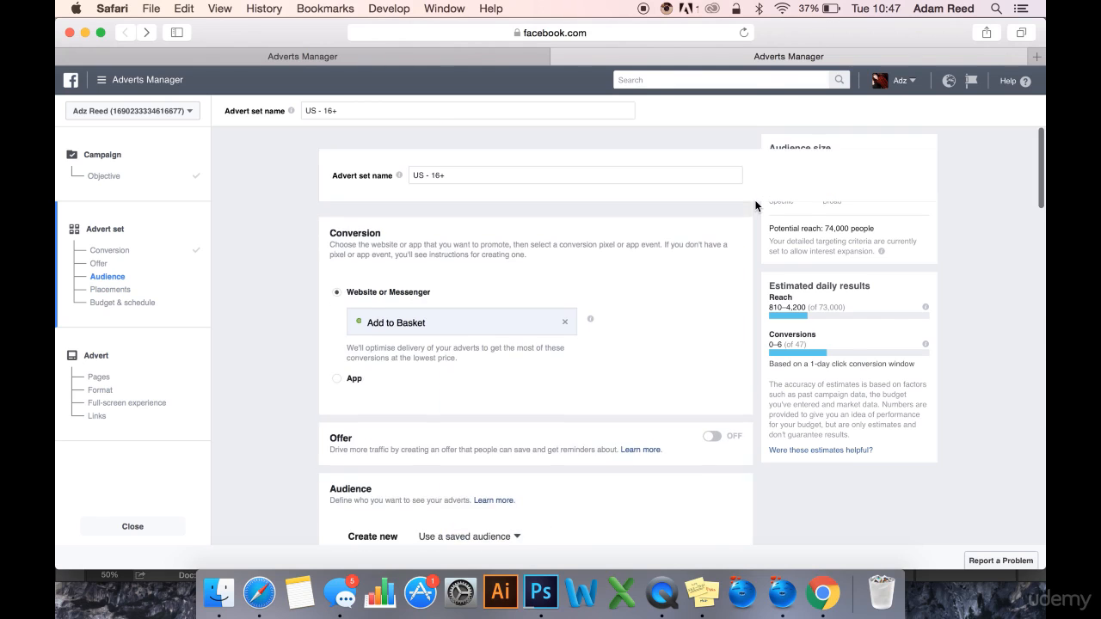
pyautogui.scroll(-5, 755, 205)
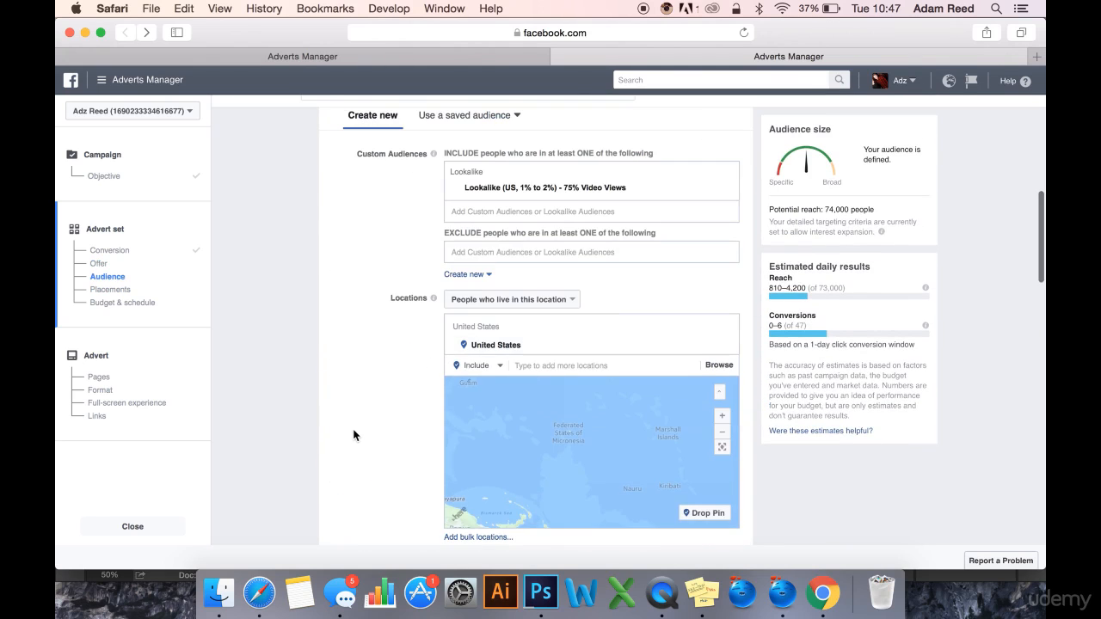
pyautogui.scroll(-10, 353, 435)
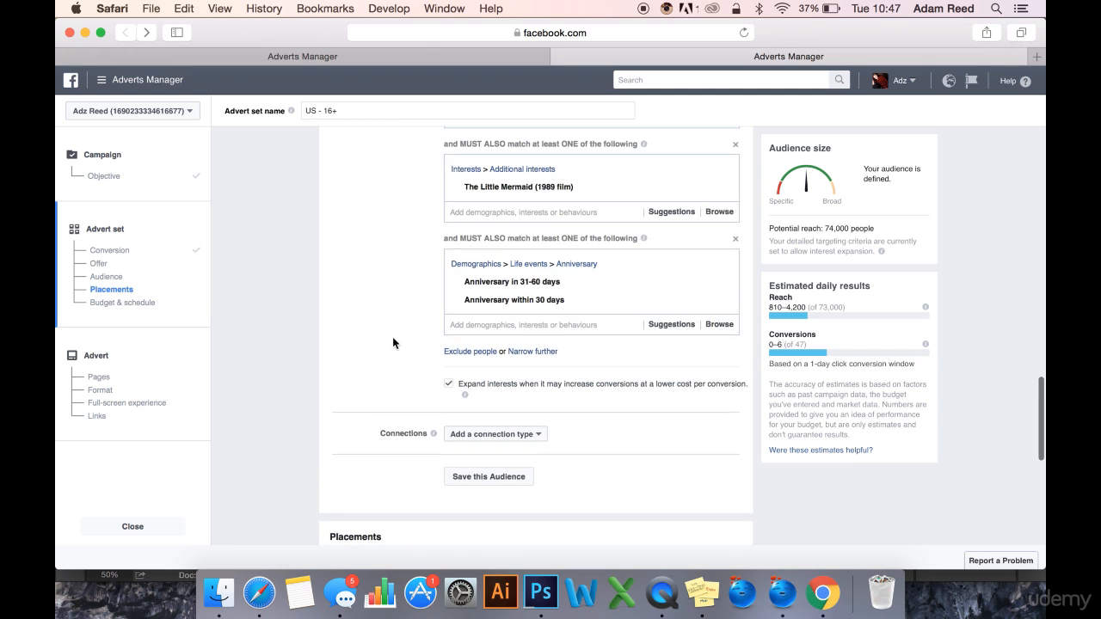
pyautogui.moveTo(563, 283)
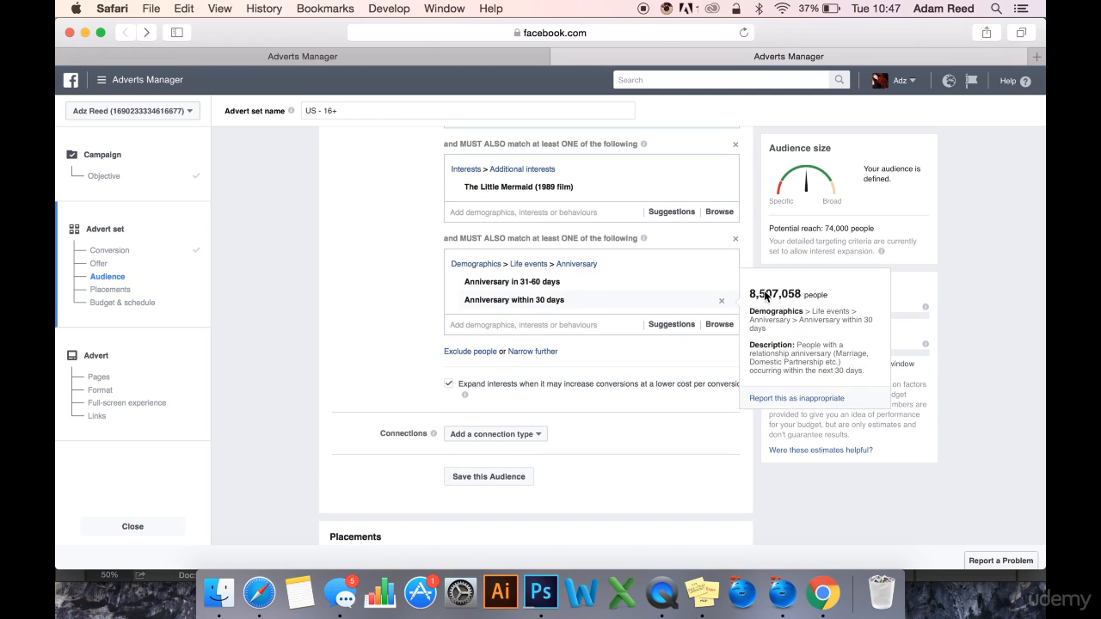
pyautogui.scroll(-3, 377, 395)
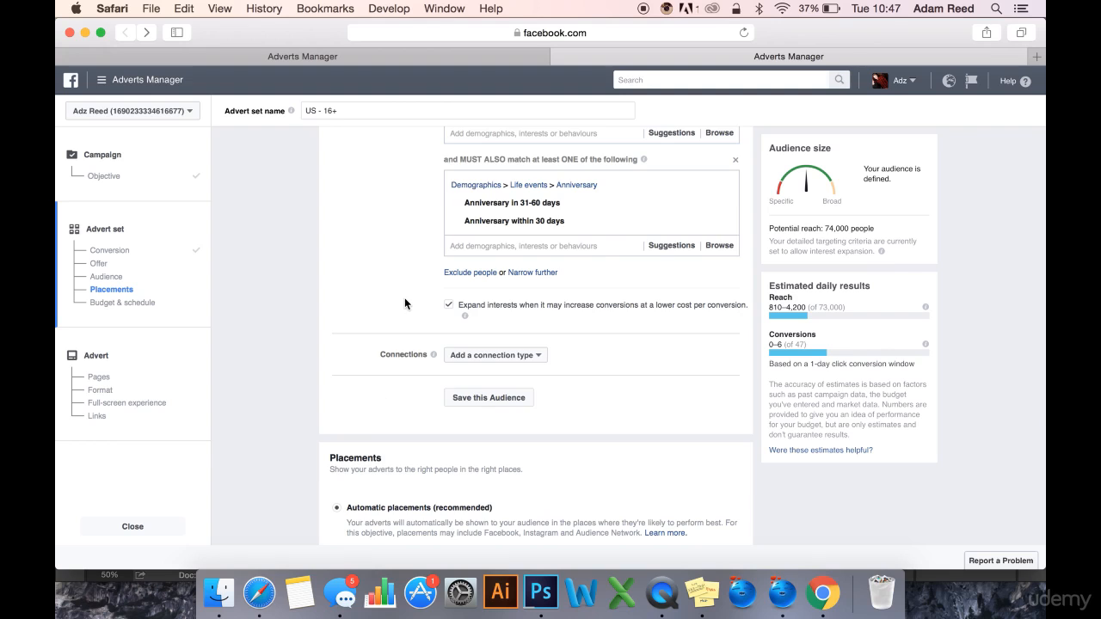
pyautogui.scroll(6, 404, 298)
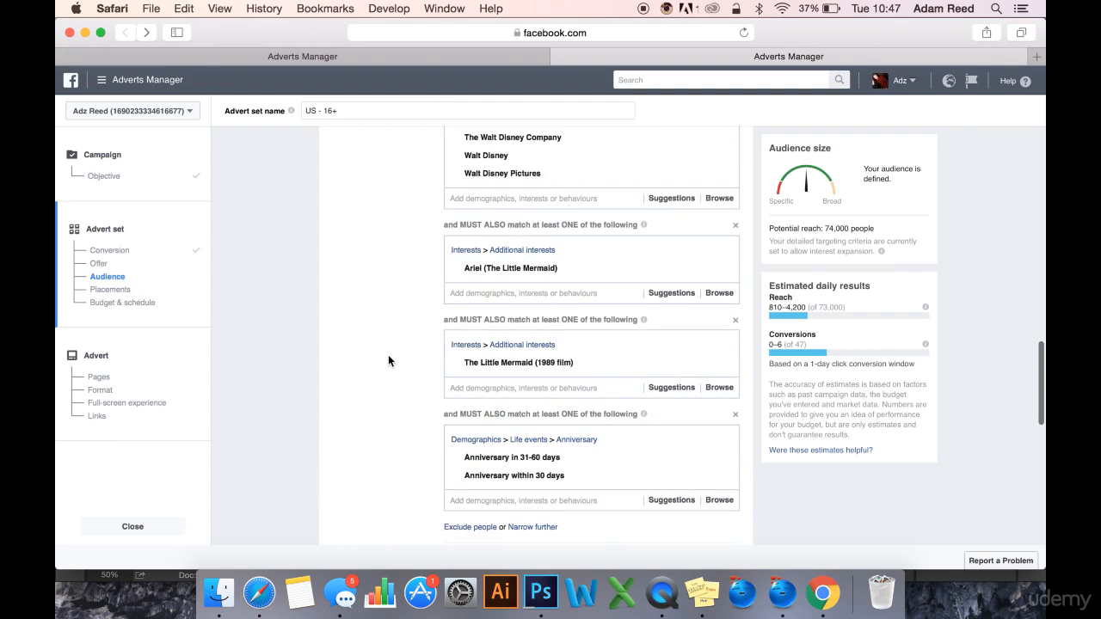
pyautogui.scroll(-6, 388, 354)
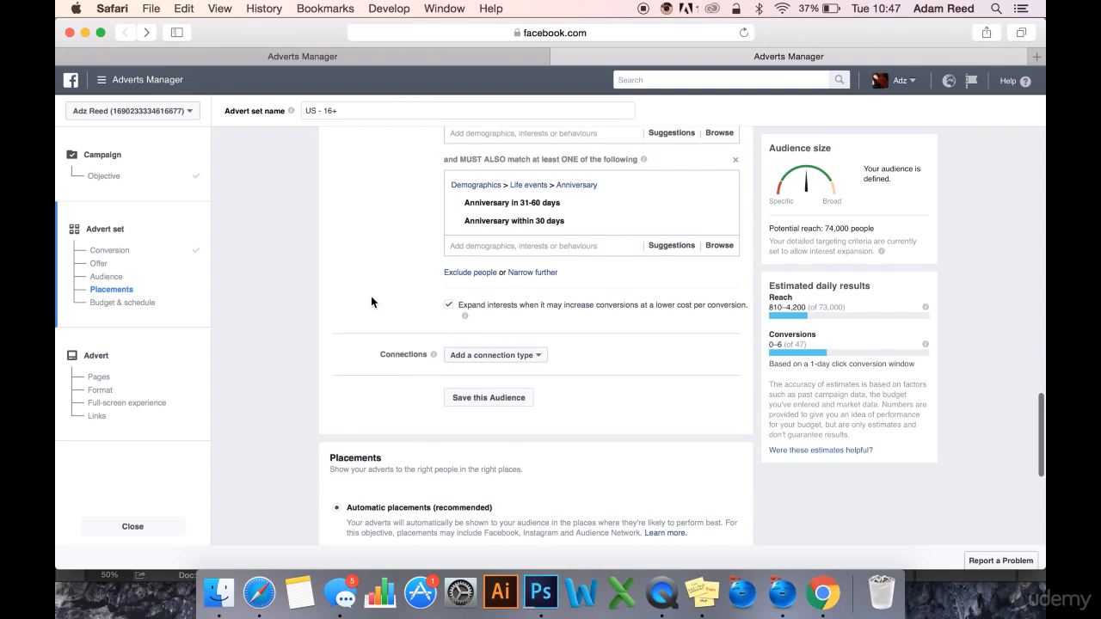
# Turn off interest expansion for the detailed targeting and remove the narrowing condition with the Anniversary life events
pyautogui.scroll(4, 371, 302)
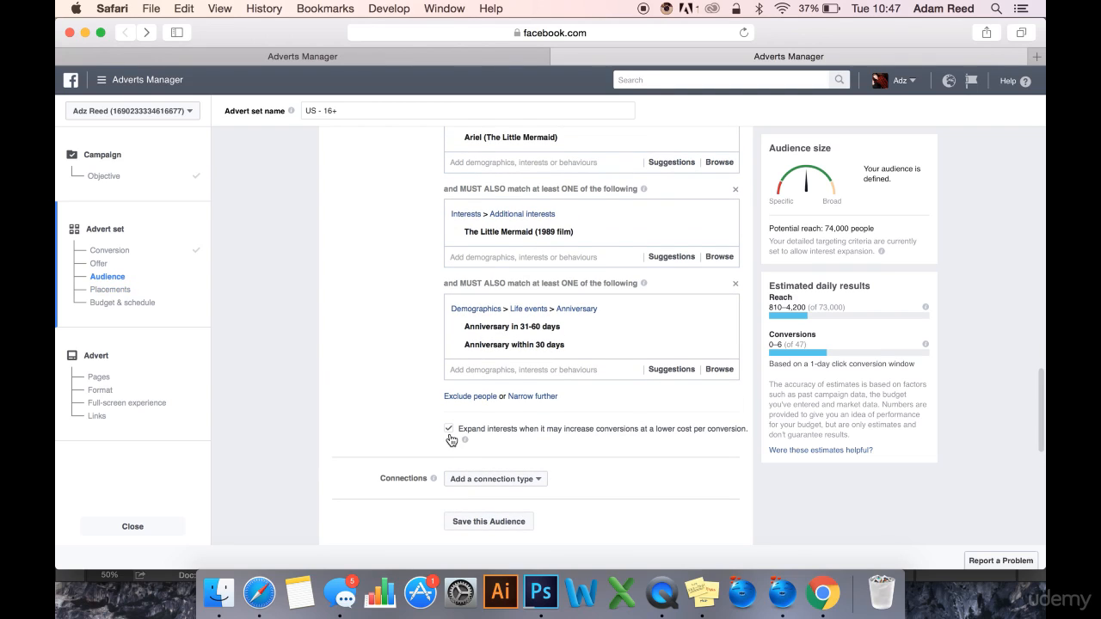
pyautogui.click(450, 429)
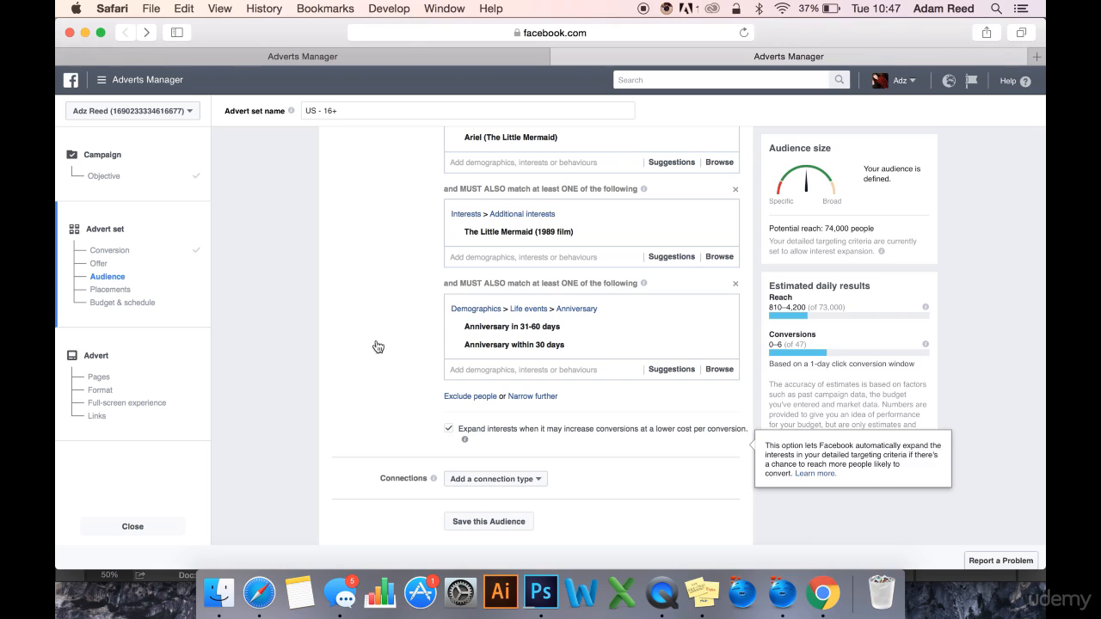
pyautogui.click(476, 428)
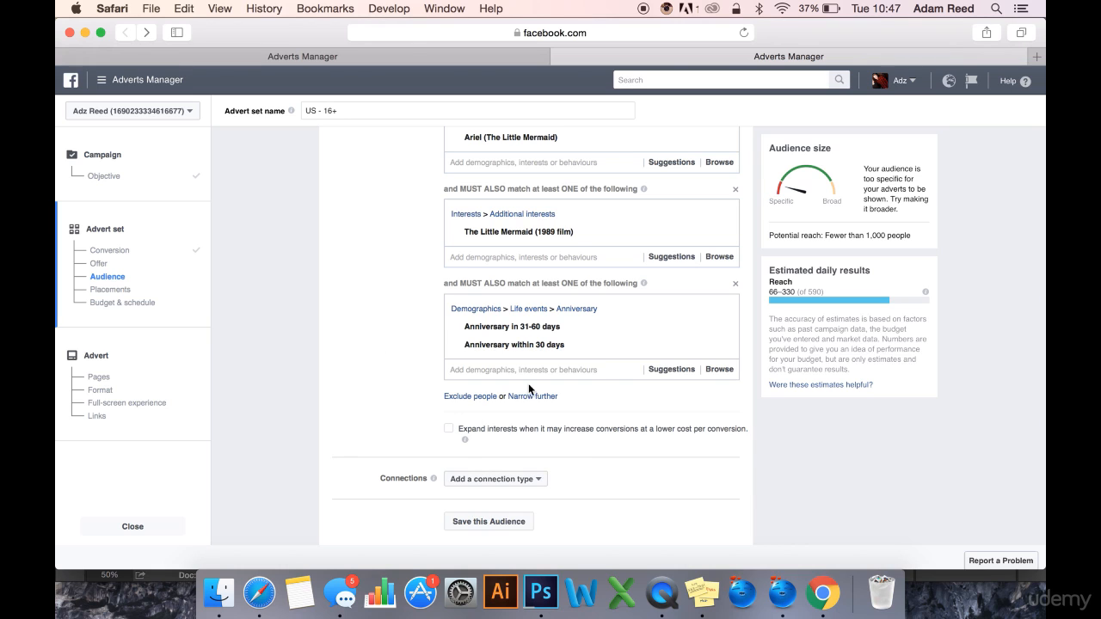
pyautogui.moveTo(861, 230); pyautogui.dragTo(846, 230)
pyautogui.click(512, 292)
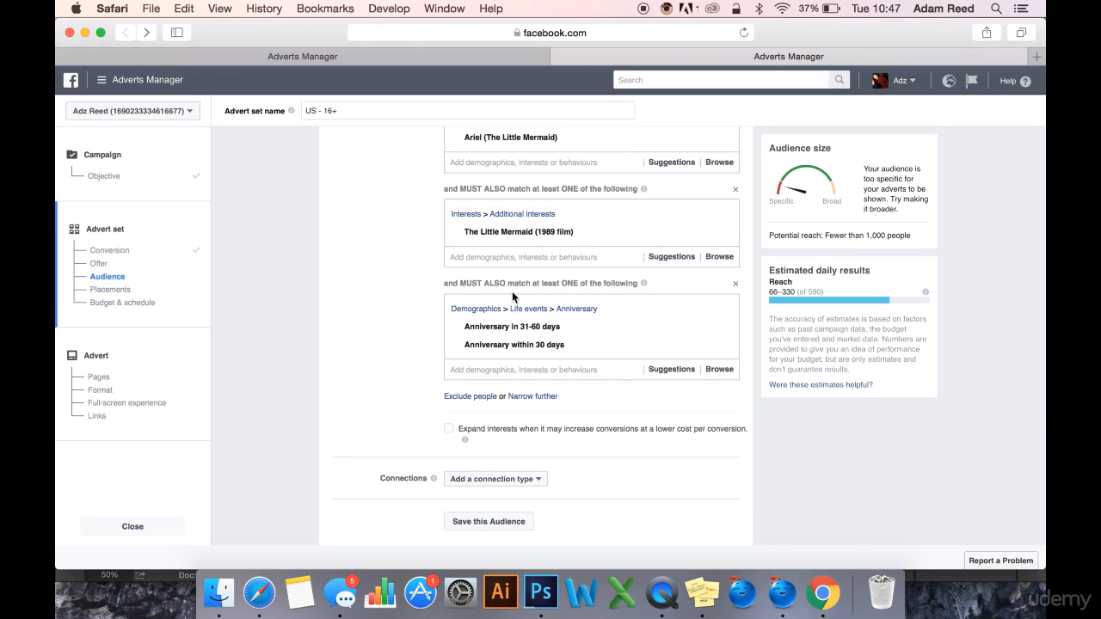
pyautogui.click(735, 284)
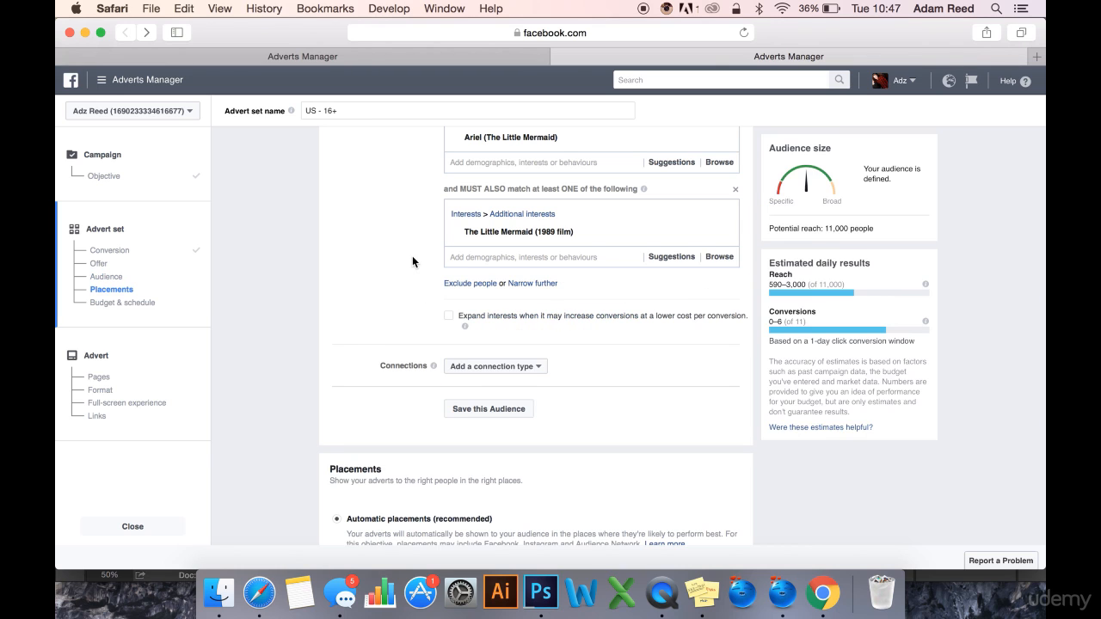
pyautogui.scroll(1, 422, 256)
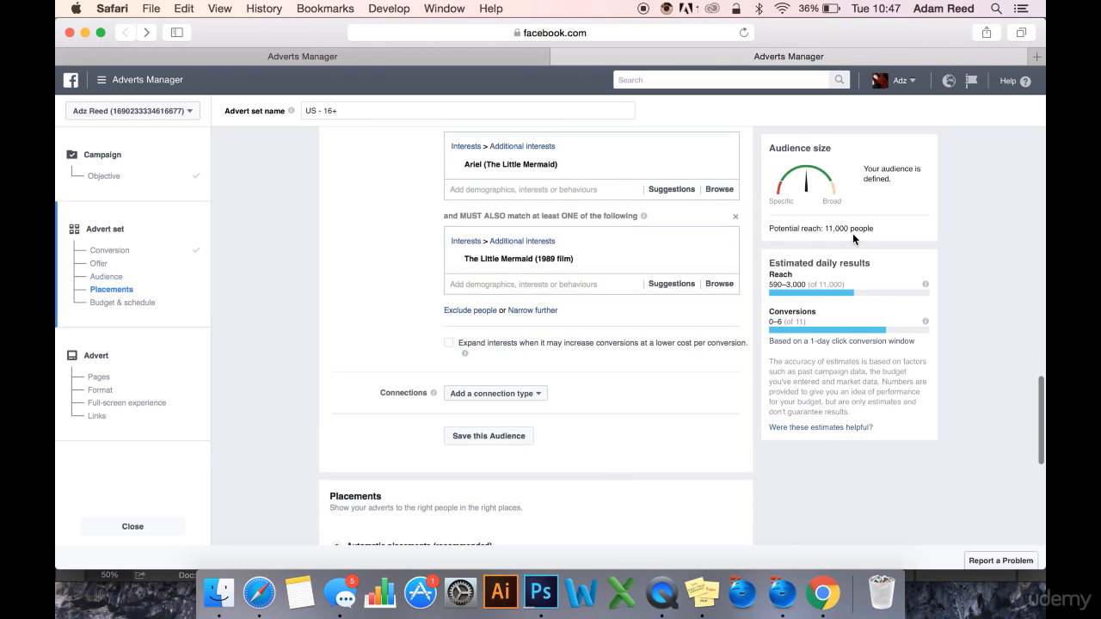
# Enable interest expansion and review the location, age, language and remaining Disney and The Little Mermaid conditions
pyautogui.click(448, 344)
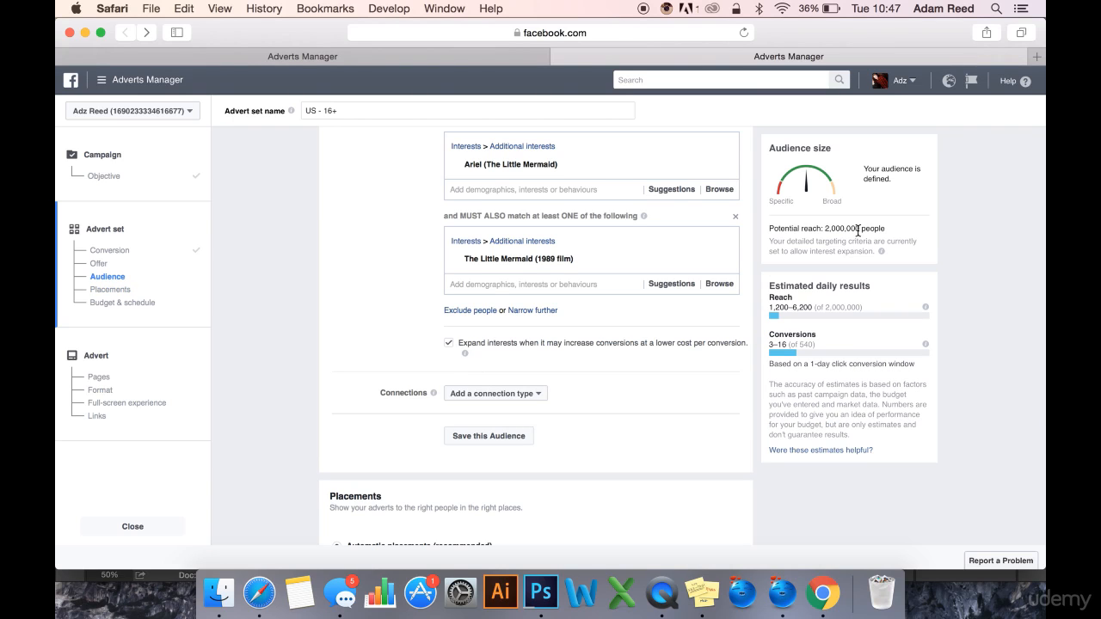
pyautogui.scroll(10, 359, 230)
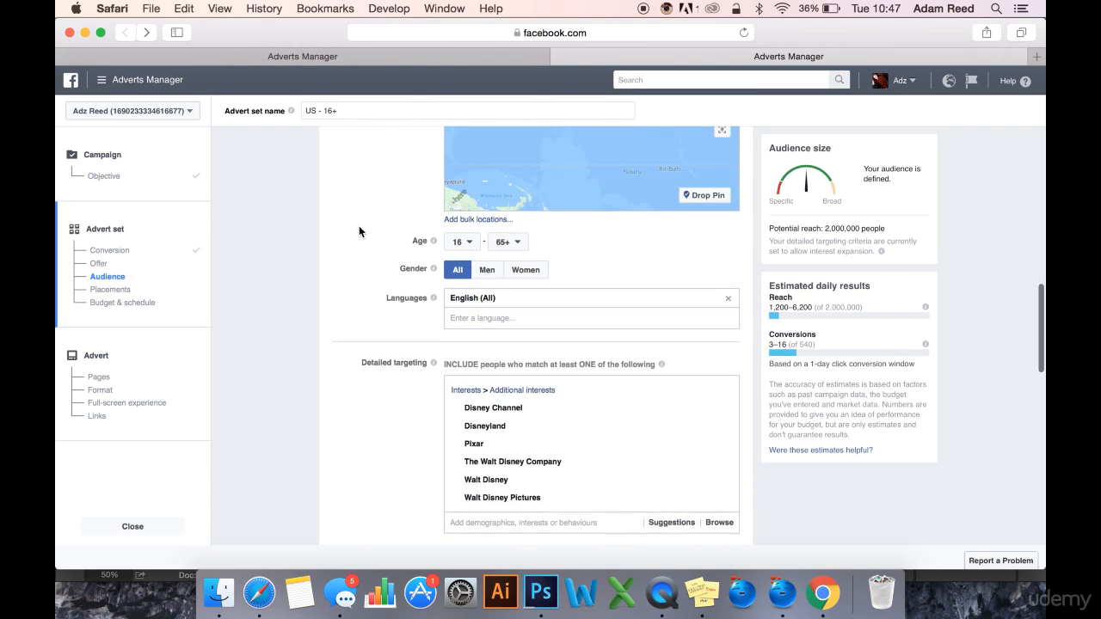
pyautogui.scroll(-4, 365, 297)
pyautogui.scroll(15, 366, 298)
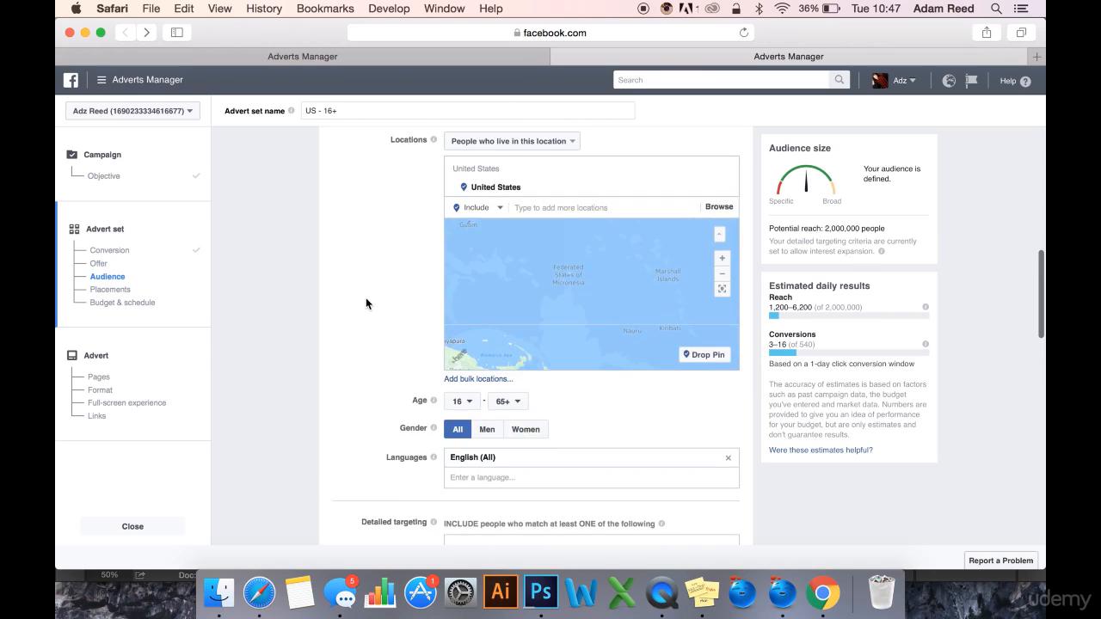
pyautogui.scroll(-12, 397, 409)
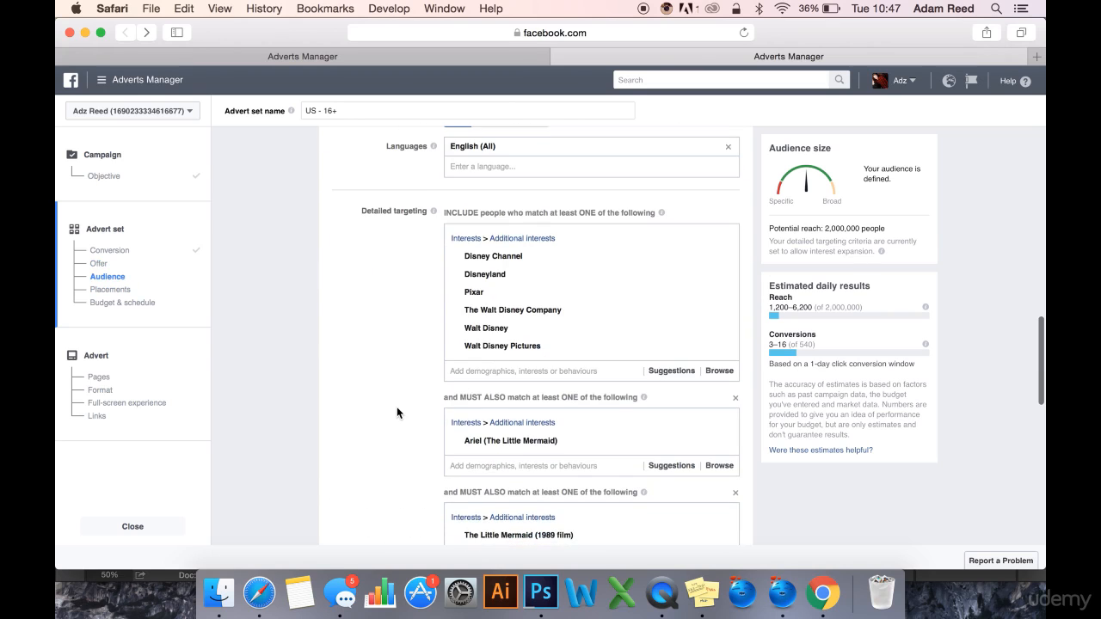
pyautogui.scroll(-3, 396, 410)
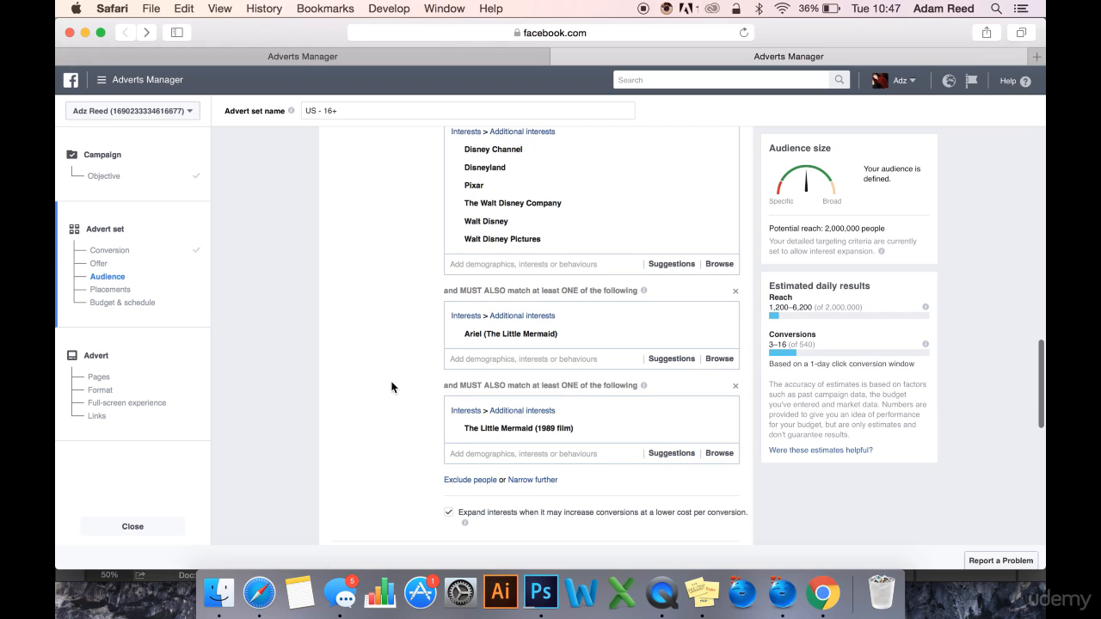
pyautogui.scroll(1, 392, 387)
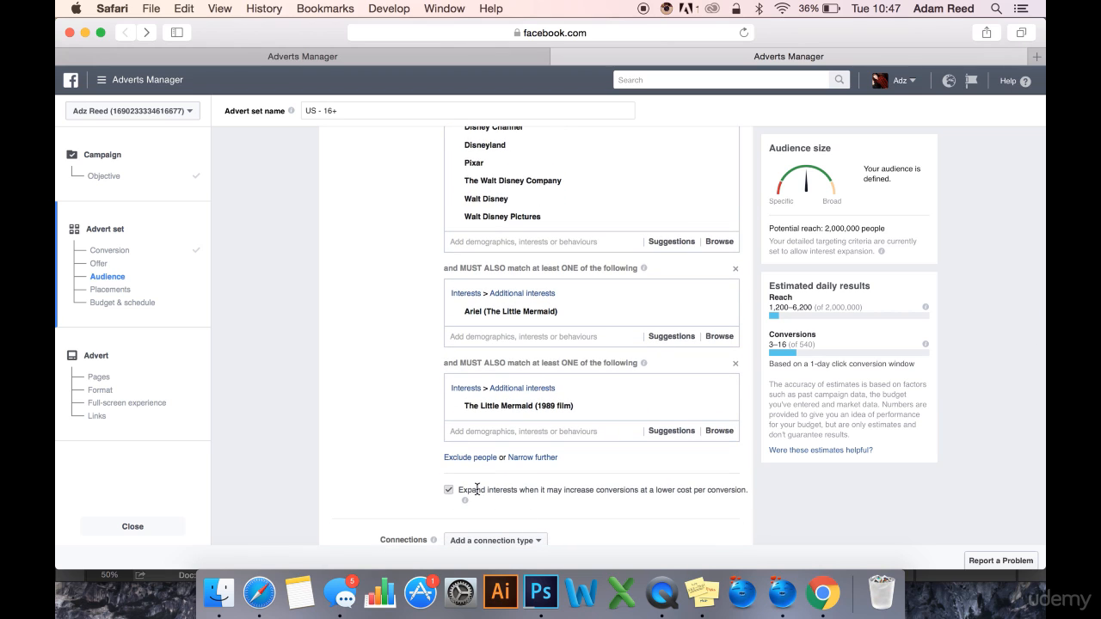
# Disable interest expansion for the remaining interest conditions and check the potential reach
pyautogui.click(447, 490)
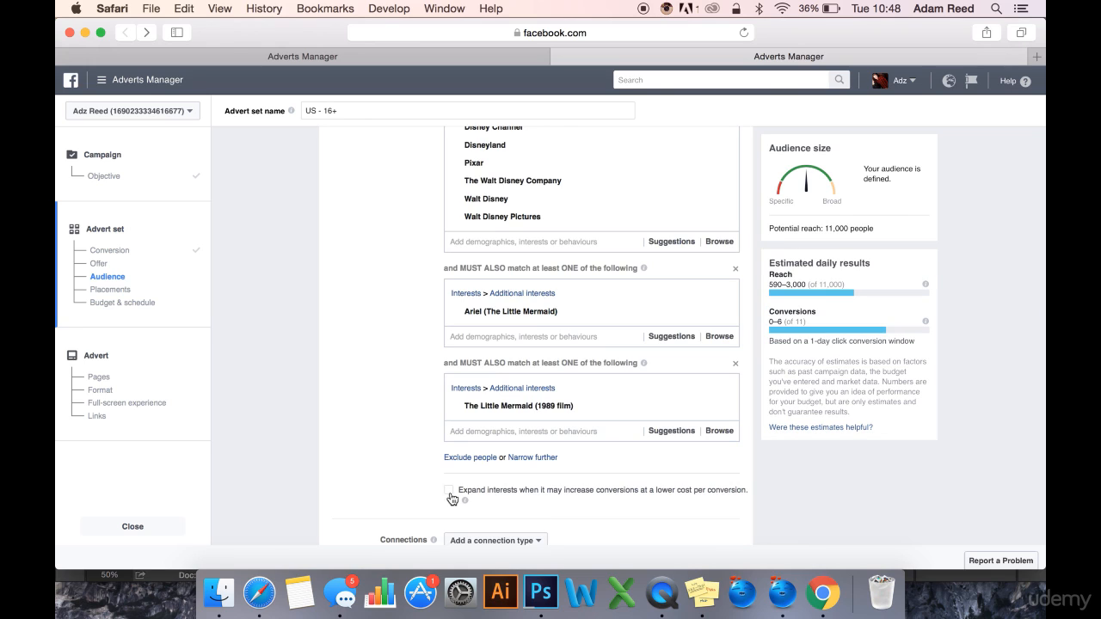
pyautogui.moveTo(883, 228); pyautogui.dragTo(840, 226)
pyautogui.click(368, 264)
# Remove the two narrowing conditions for The Little Mermaid (1989 film) and Ariel (The Little Mermaid), keeping only the Disney interests
pyautogui.scroll(15, 369, 264)
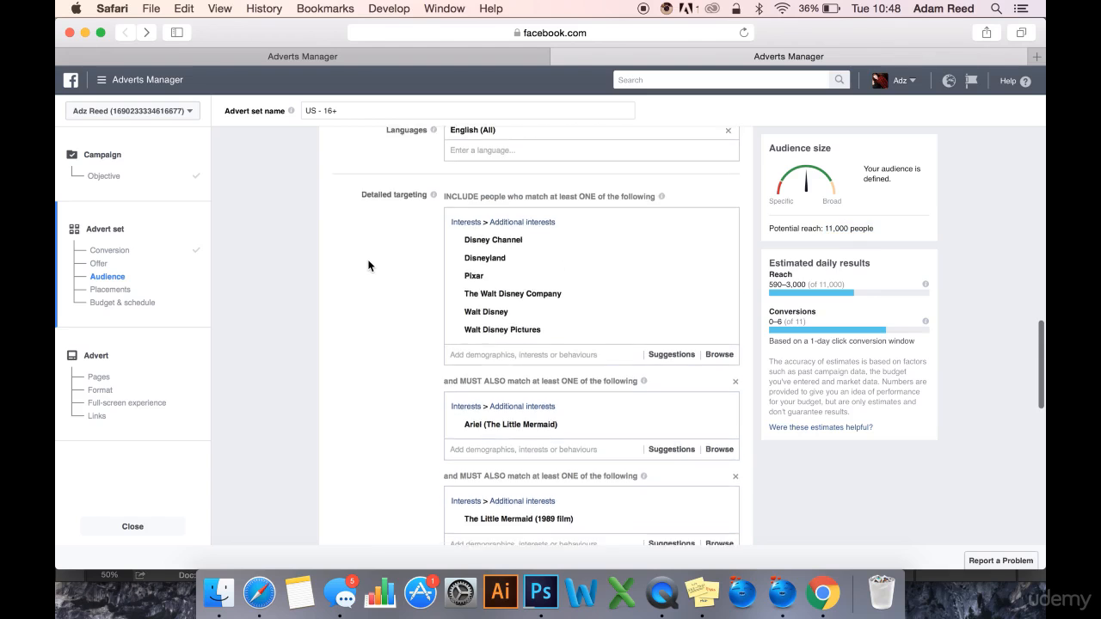
pyautogui.scroll(-5, 503, 366)
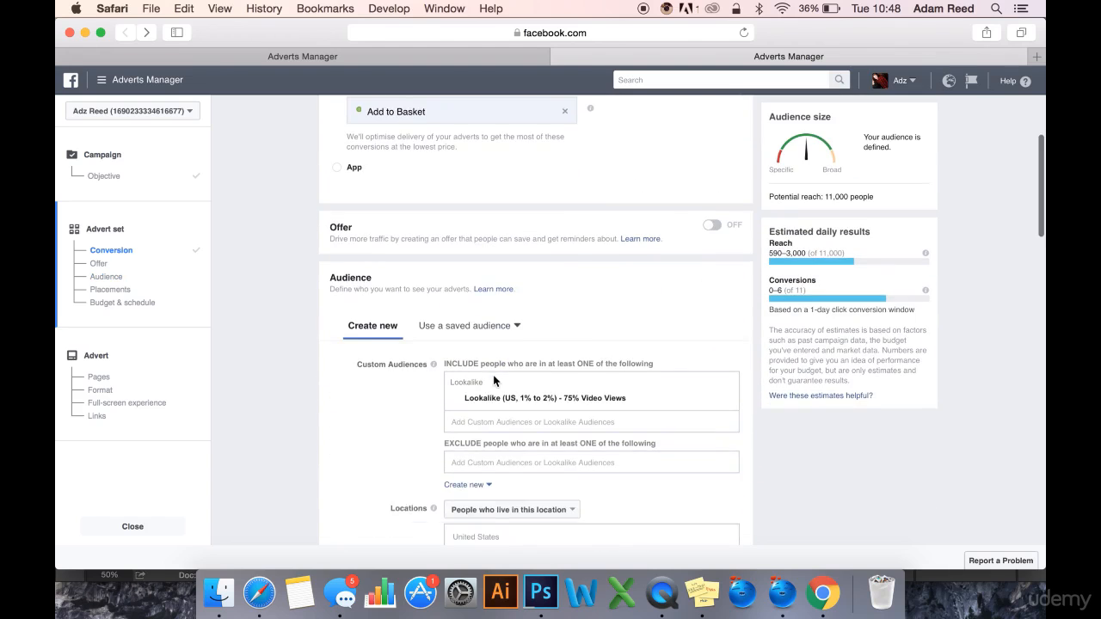
pyautogui.scroll(-10, 444, 420)
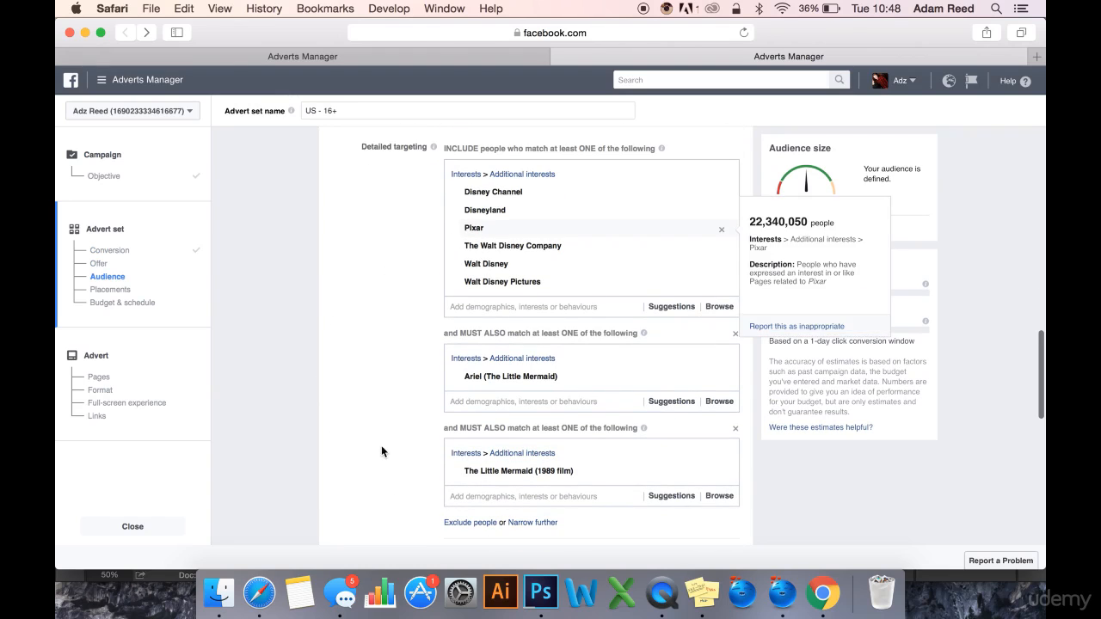
pyautogui.click(734, 430)
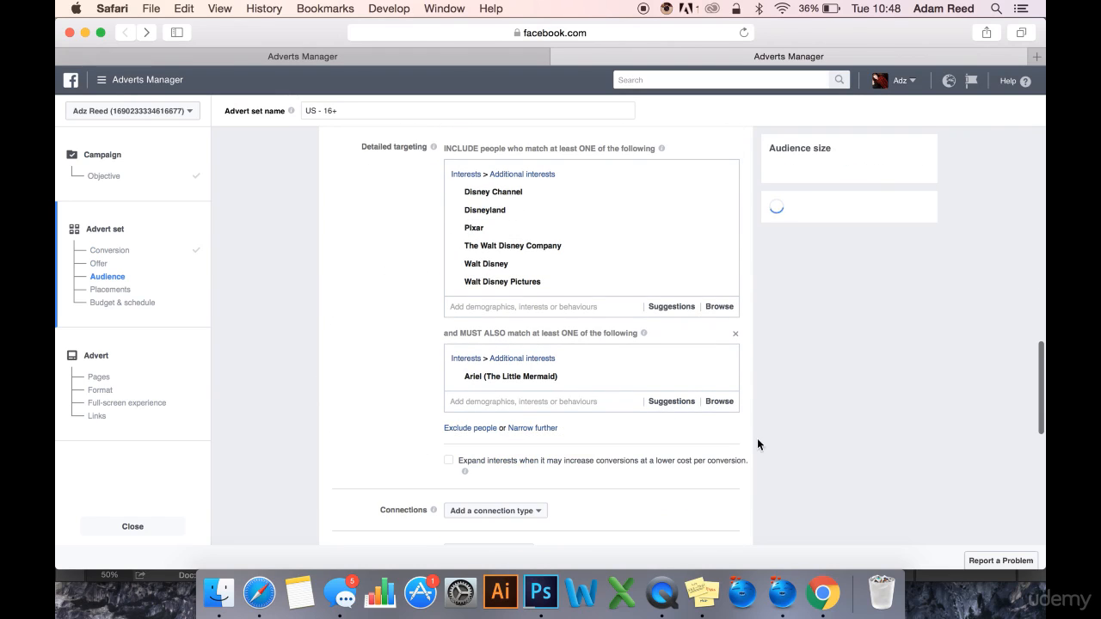
pyautogui.click(735, 336)
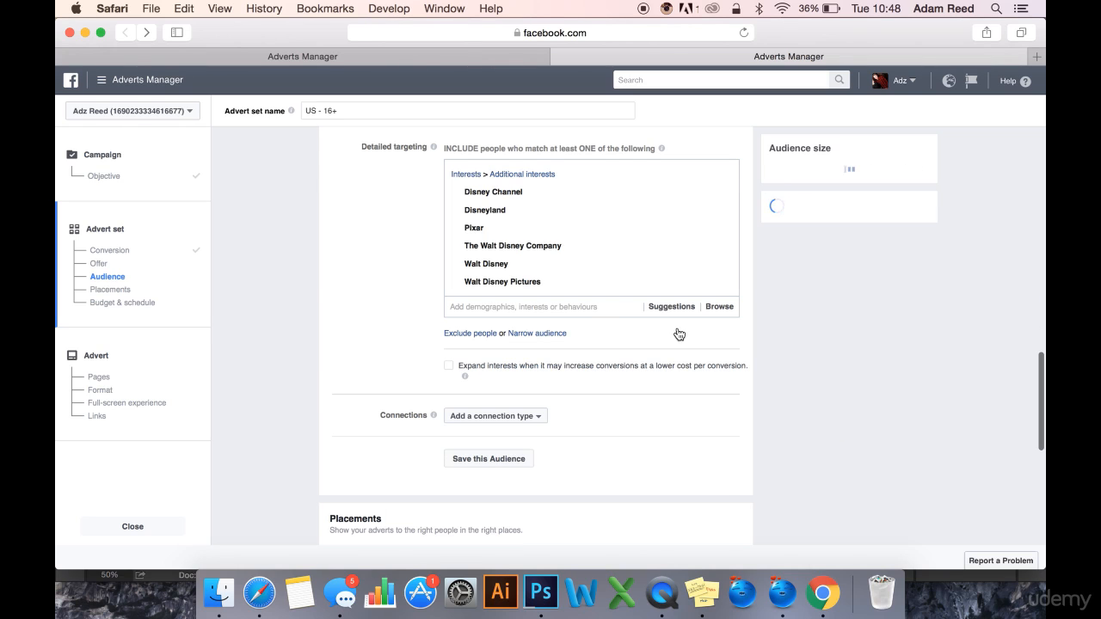
# Examine the Disney interests in the detailed targeting, including the audience details of The Walt Disney Company
pyautogui.scroll(1, 372, 258)
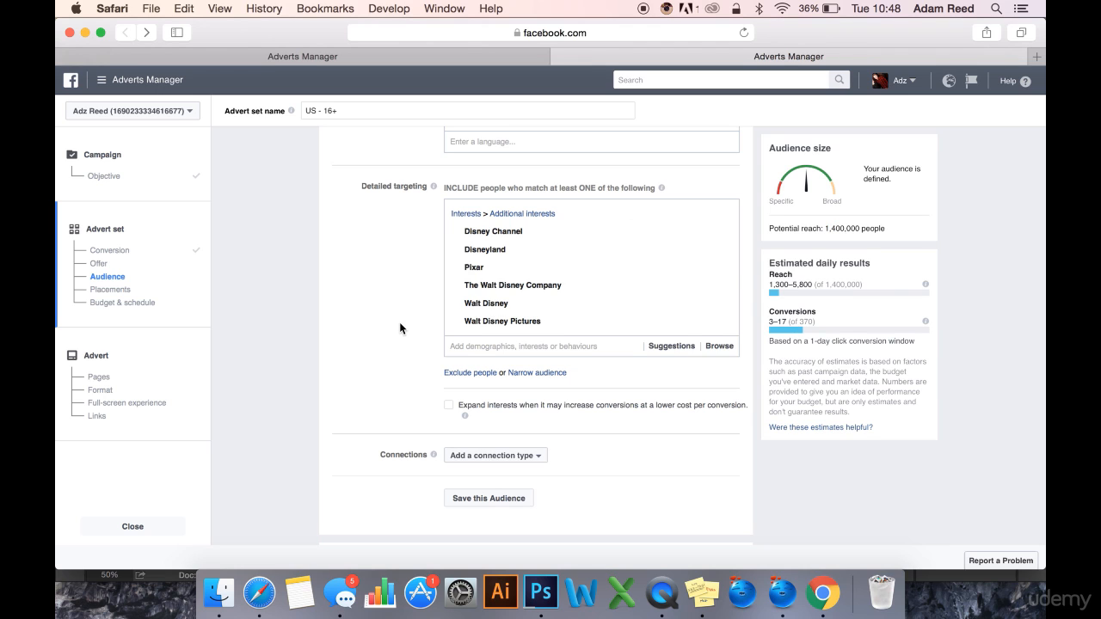
pyautogui.scroll(1, 399, 329)
pyautogui.moveTo(515, 247)
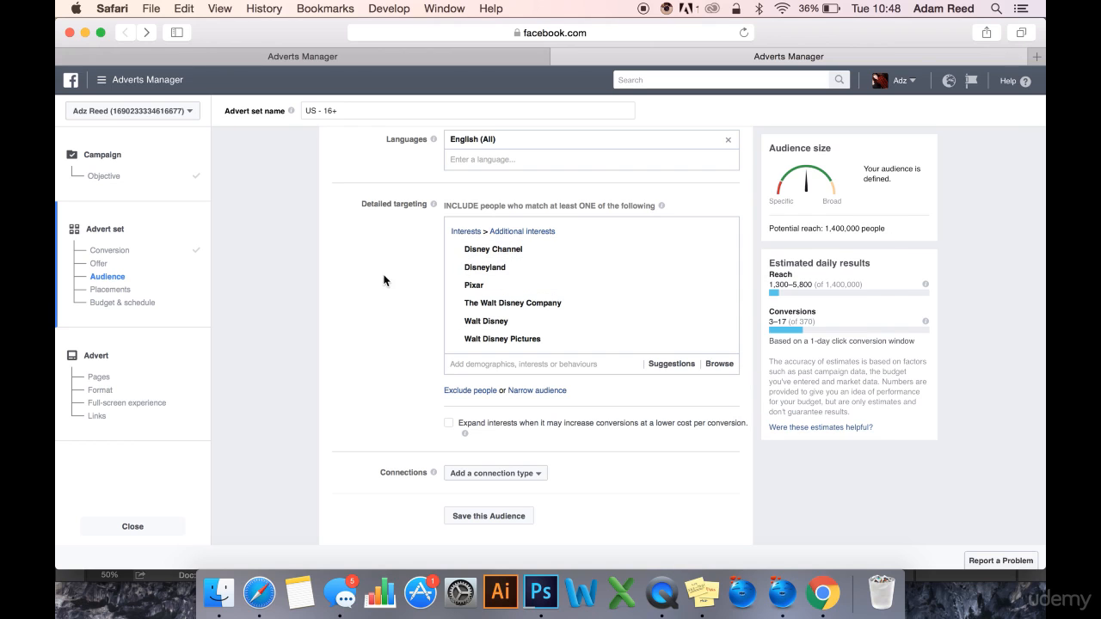
pyautogui.scroll(2, 365, 274)
pyautogui.moveTo(440, 329)
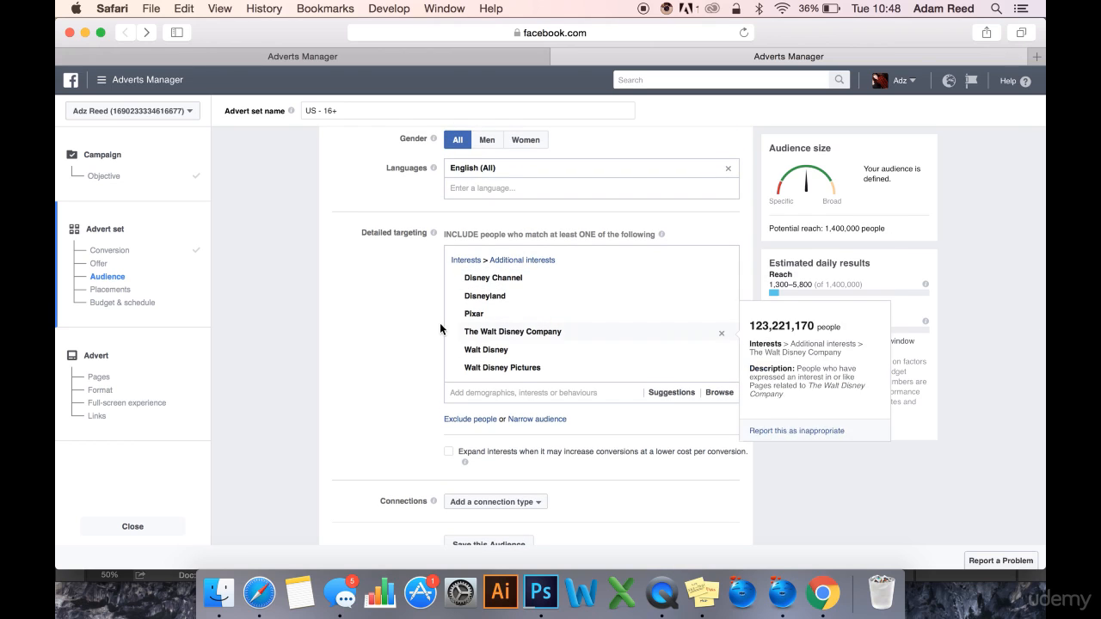
pyautogui.scroll(-1, 369, 350)
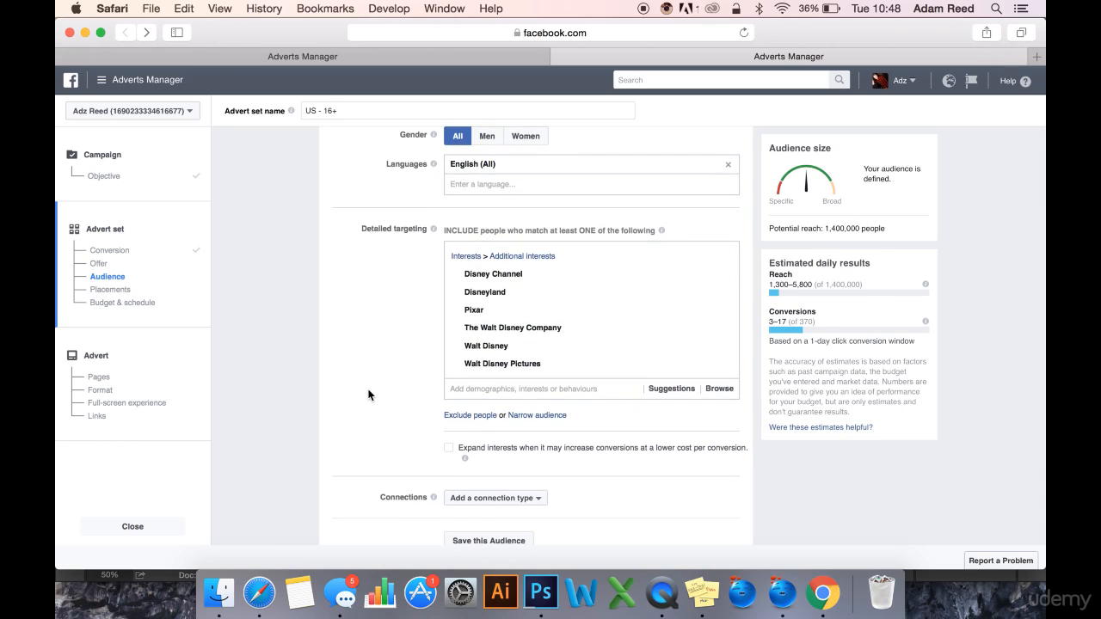
# Switch the advert set from automatic placements to manually edited placements
pyautogui.scroll(-5, 368, 394)
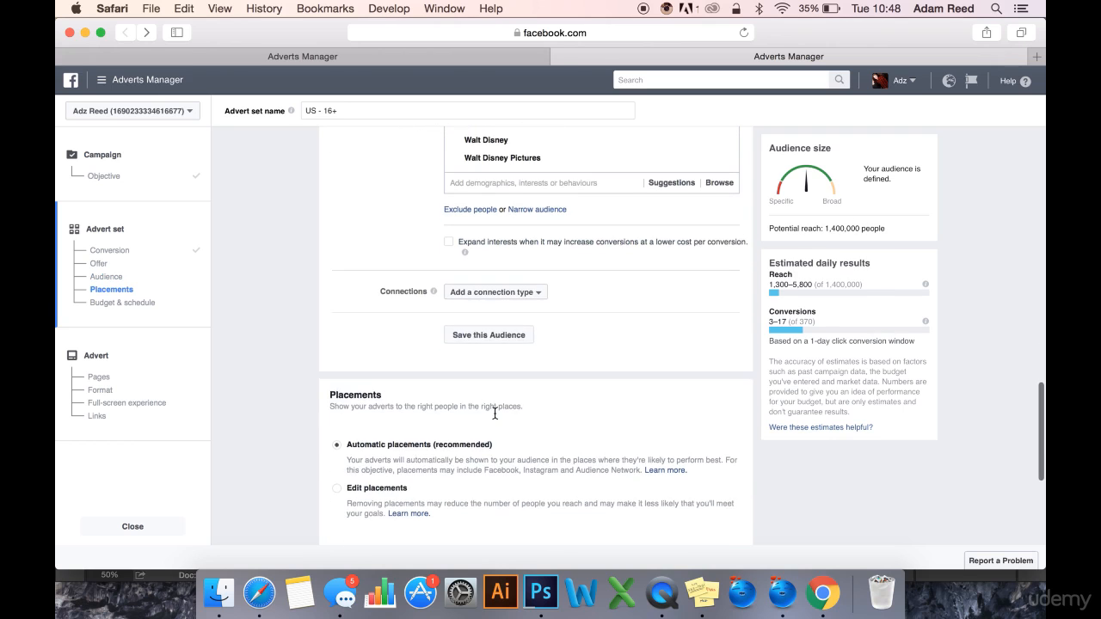
pyautogui.scroll(-5, 494, 413)
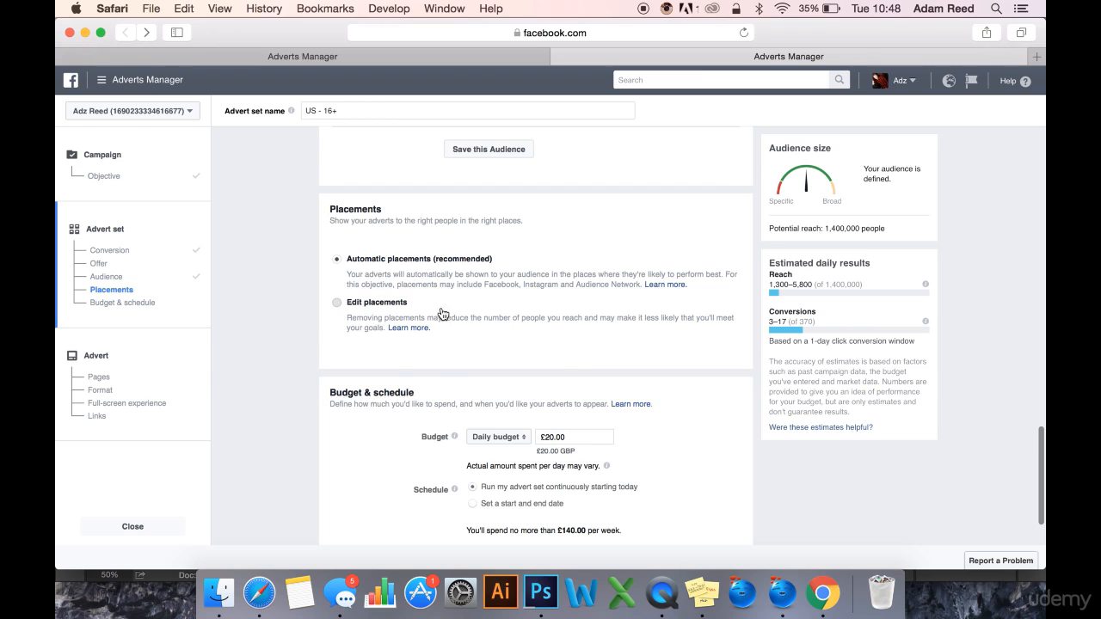
pyautogui.click(441, 314)
pyautogui.scroll(-3, 408, 312)
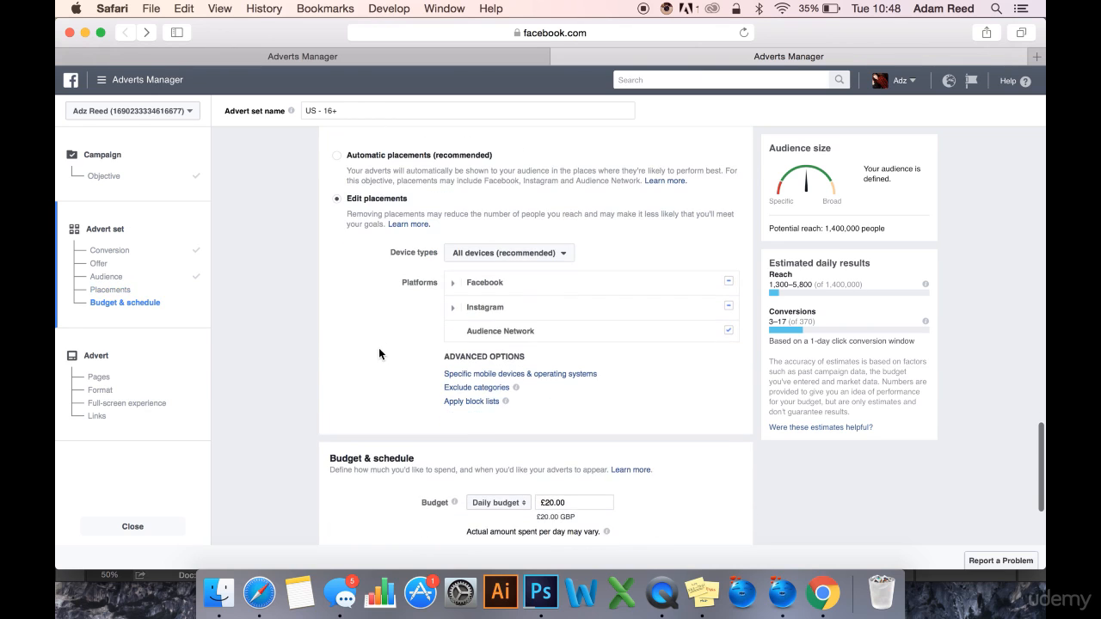
pyautogui.scroll(-1, 379, 352)
# Exclude Audience Network and Facebook's Instant Articles from the placements
pyautogui.click(453, 257)
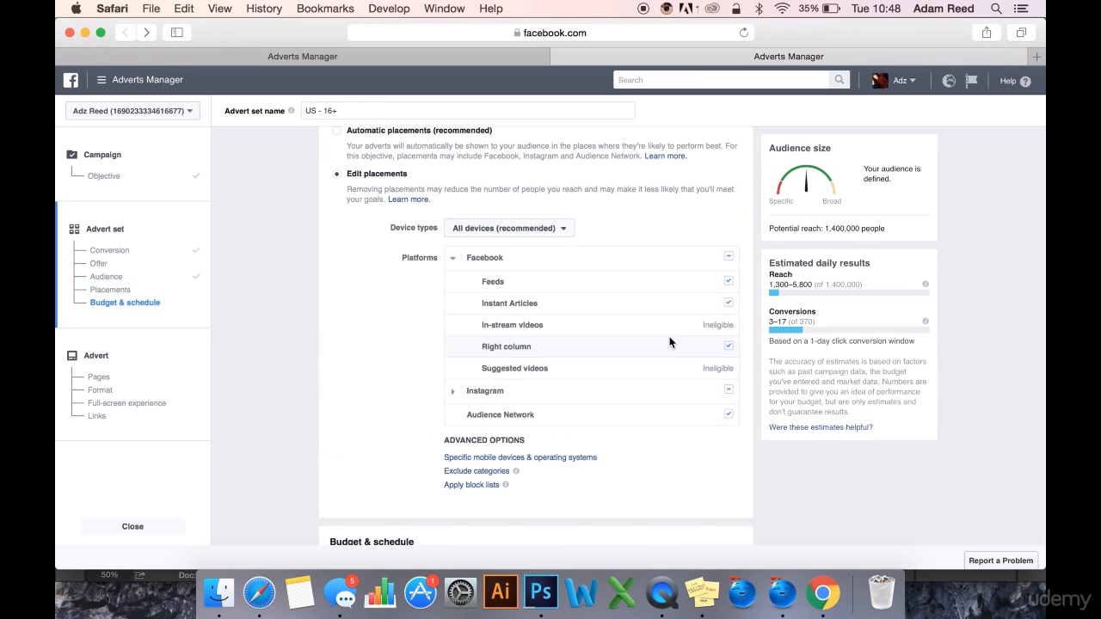
pyautogui.click(729, 414)
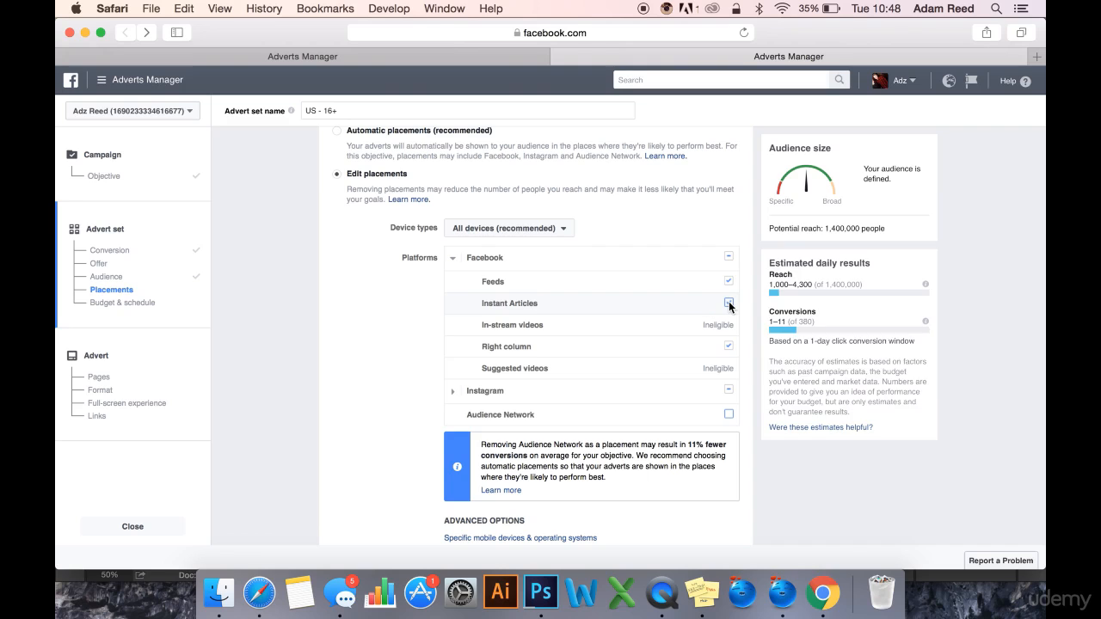
pyautogui.moveTo(730, 307)
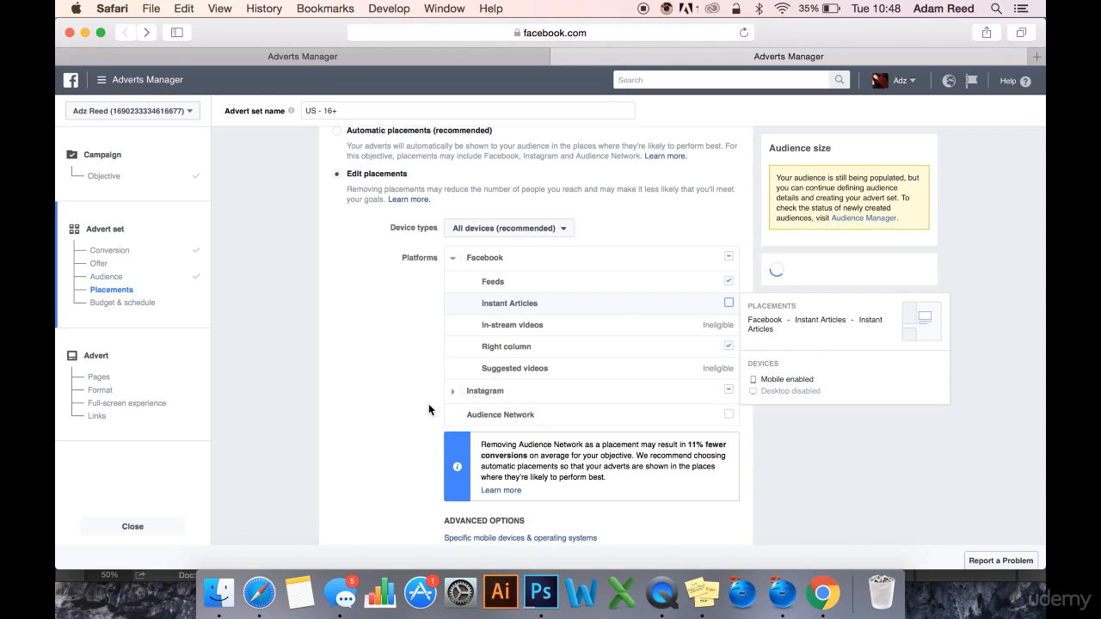
# Review the budget and schedule settings, and the audience from the lookalike source down to the Disney interests
pyautogui.scroll(-5, 428, 404)
pyautogui.scroll(-1, 426, 409)
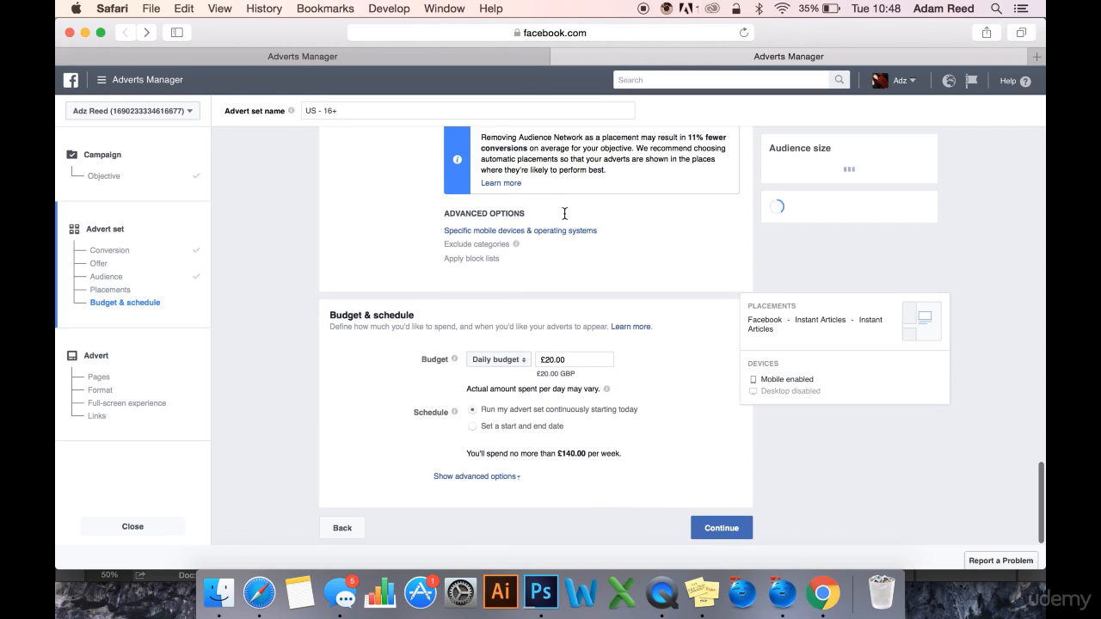
pyautogui.scroll(1, 396, 223)
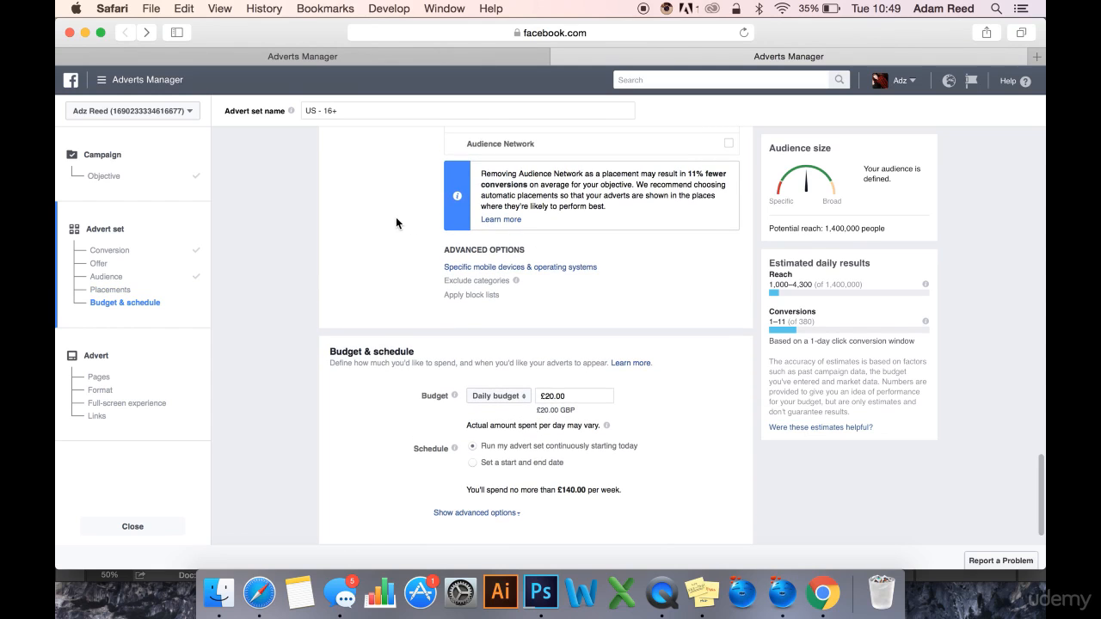
pyautogui.scroll(1, 394, 215)
pyautogui.scroll(-2, 393, 230)
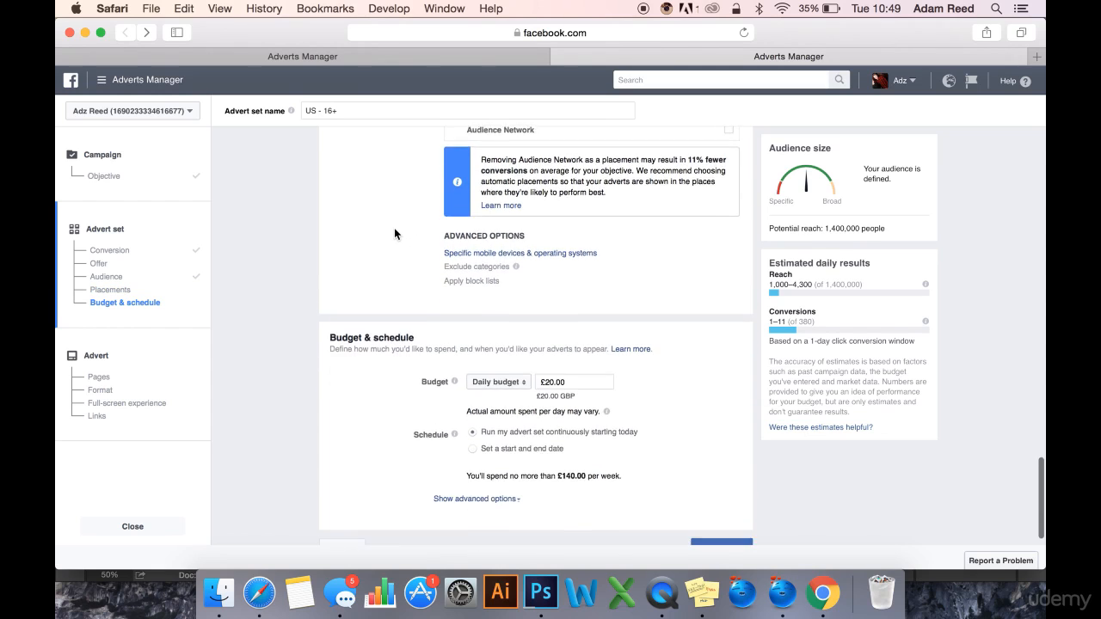
pyautogui.scroll(15, 394, 227)
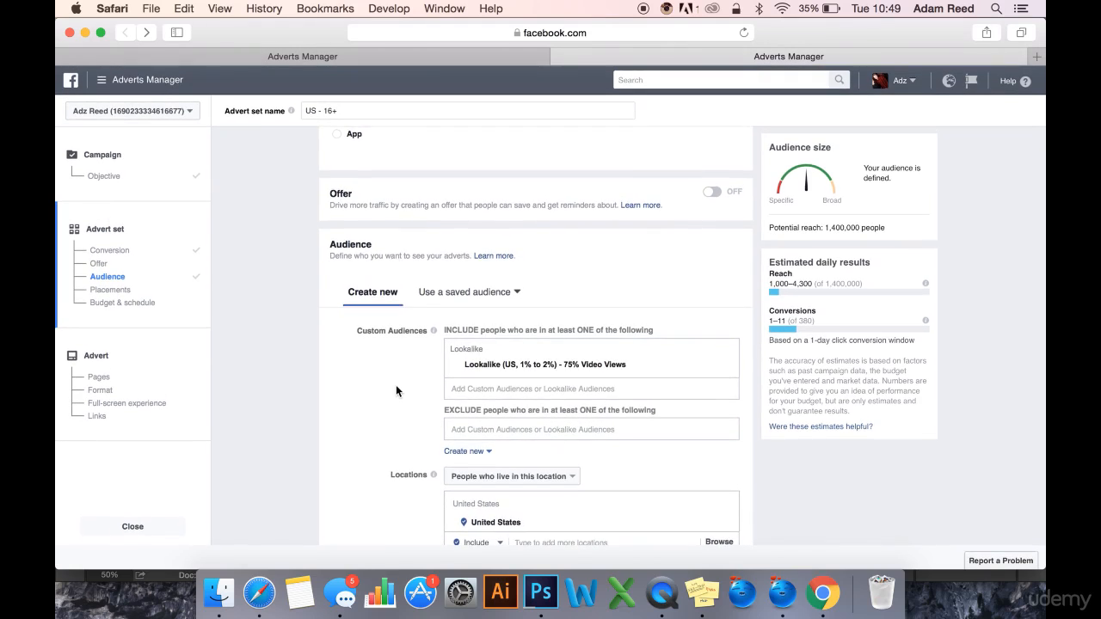
pyautogui.scroll(-10, 396, 387)
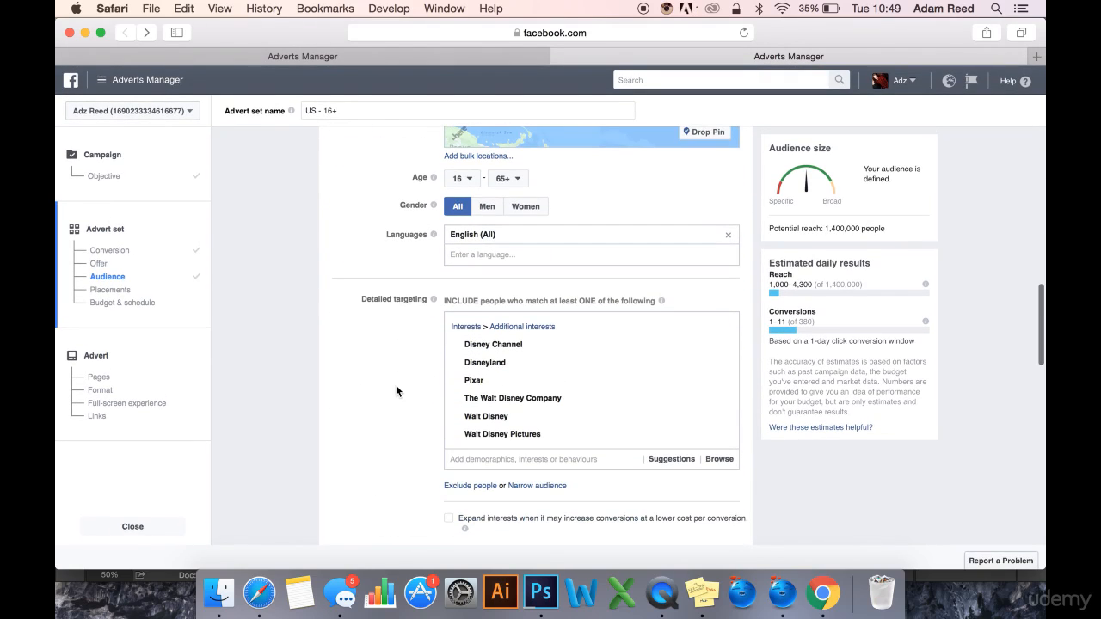